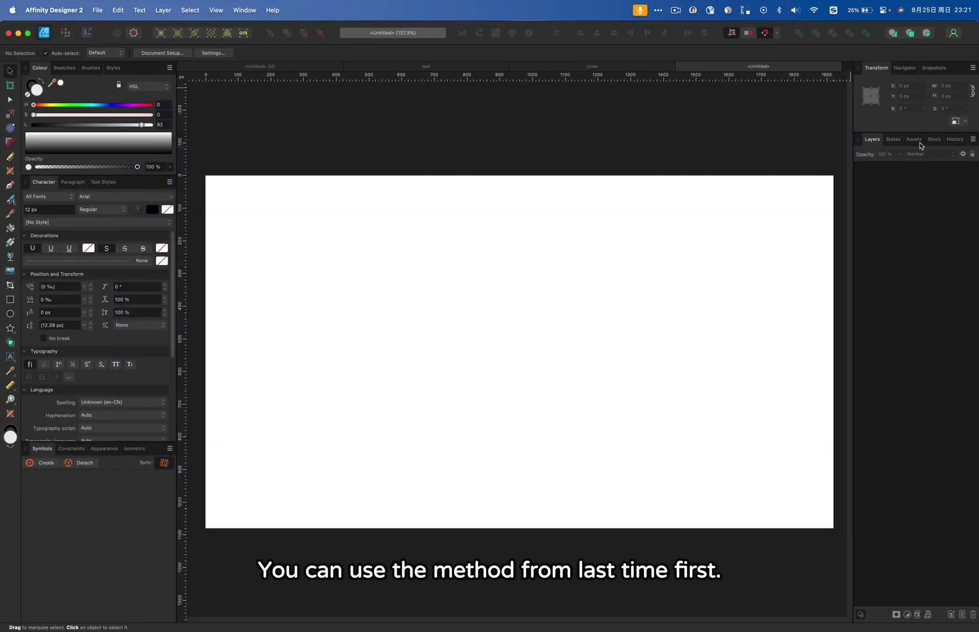
- Place the cat picture from the assets library on the page and insert an artboard matching the picture's size
{"action": "left_click", "coordinate": [914, 140]}
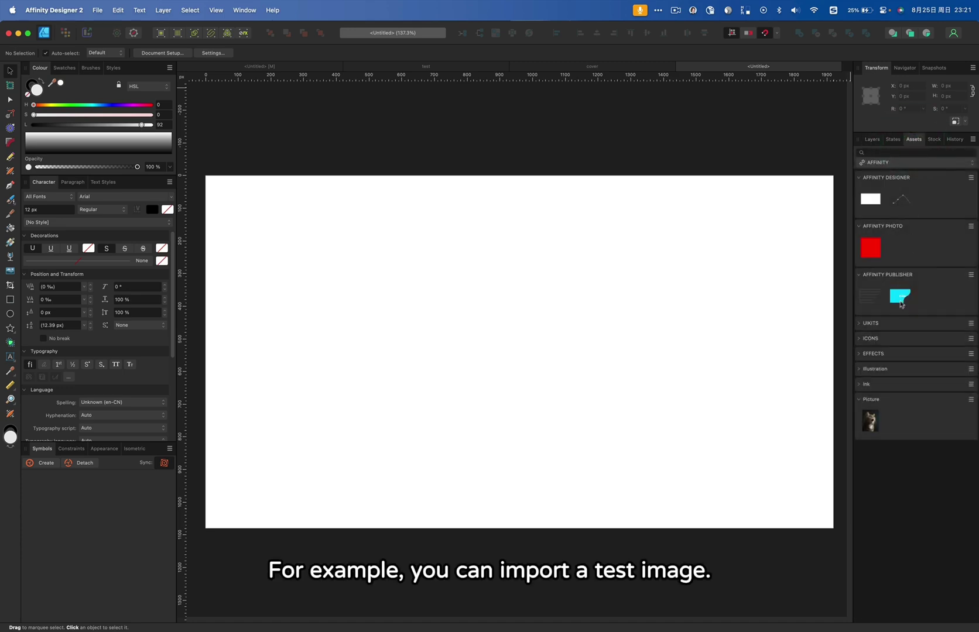
{"action": "left_click_drag", "start_coordinate": [870, 420], "coordinate": [493, 301]}
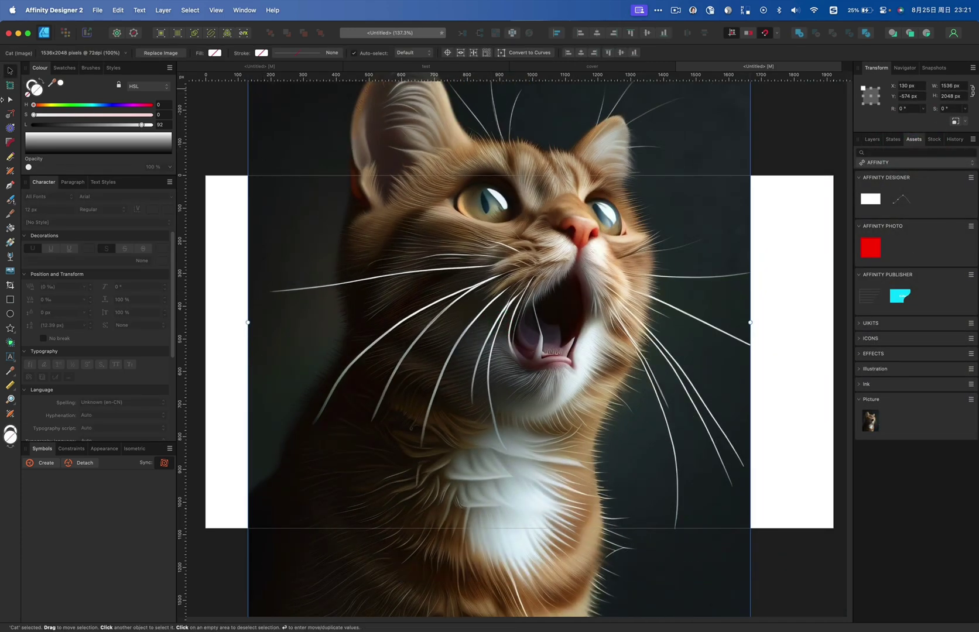
{"action": "key", "text": "q"}
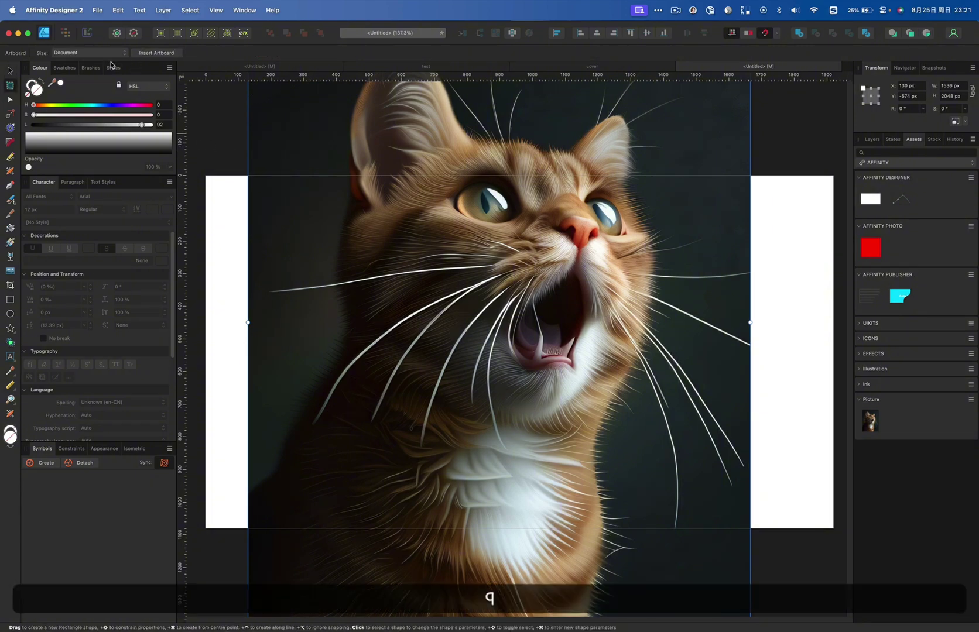
{"action": "left_click", "coordinate": [110, 53]}
{"action": "left_click", "coordinate": [109, 63]}
{"action": "left_click", "coordinate": [151, 53]}
{"action": "key", "text": "v"}
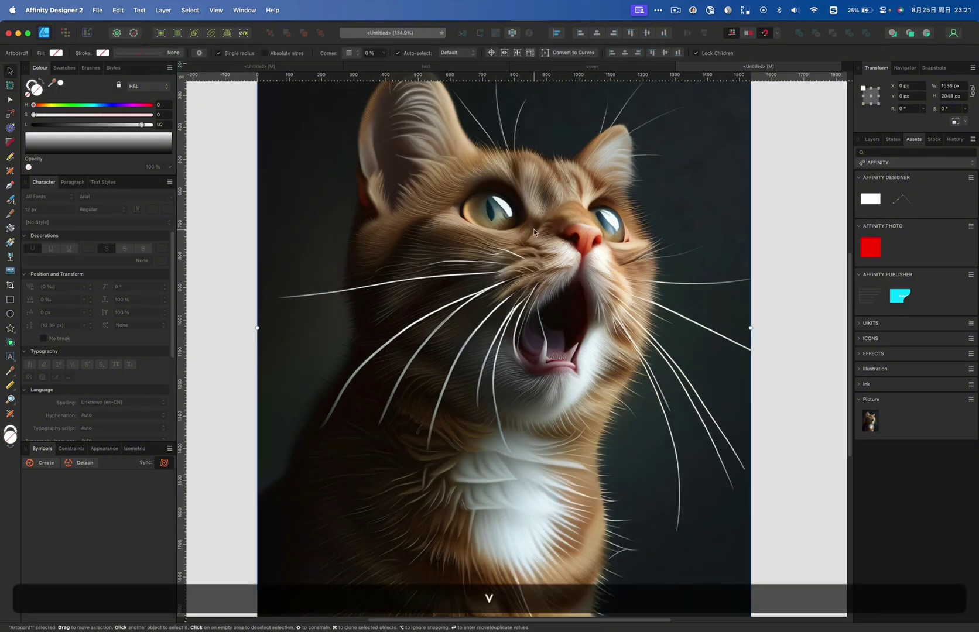
- Draw a square with the Rectangle tool and set its size to 800 × 800 px
{"action": "scroll", "coordinate": [478, 241], "scroll_direction": "down", "scroll_amount": 4}
{"action": "scroll", "coordinate": [619, 259], "scroll_direction": "down", "scroll_amount": 3}
{"action": "left_click", "coordinate": [657, 209]}
{"action": "left_click_drag", "start_coordinate": [626, 260], "coordinate": [517, 282]}
{"action": "key", "text": "shift+r"}
{"action": "left_click_drag", "start_coordinate": [400, 257], "coordinate": [465, 336]}
{"action": "left_click", "coordinate": [958, 86]}
{"action": "type", "text": "800"}
{"action": "key", "text": "Return"}
- Colour the square black and place it on the empty canvas beside the cat artboard
{"action": "key", "text": "shift+v"}
{"action": "scroll", "coordinate": [404, 310], "scroll_direction": "up", "scroll_amount": 6}
{"action": "left_click_drag", "start_coordinate": [112, 127], "coordinate": [24, 124]}
{"action": "scroll", "coordinate": [413, 219], "scroll_direction": "right", "scroll_amount": 5}
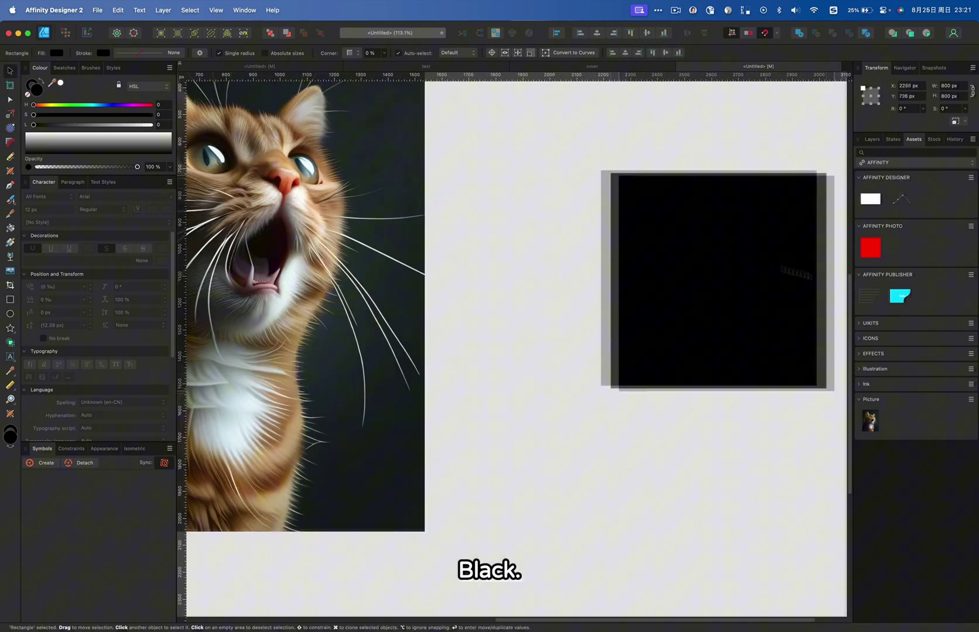
{"action": "scroll", "coordinate": [728, 262], "scroll_direction": "right", "scroll_amount": 4}
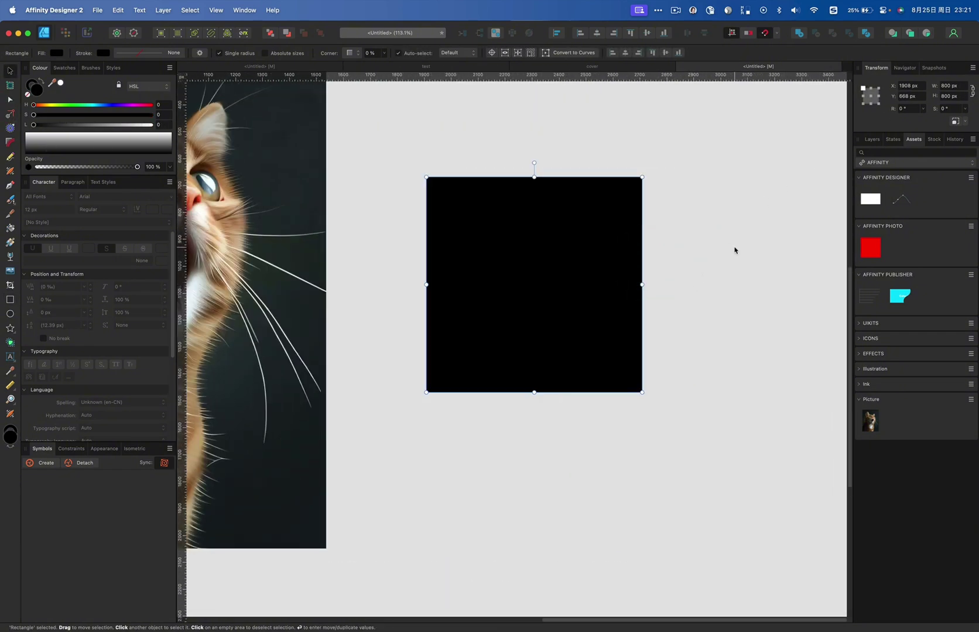
- Add the art text WATERMARK over the black square and colour it white
{"action": "key", "text": "t"}
{"action": "left_click_drag", "start_coordinate": [450, 261], "coordinate": [479, 310]}
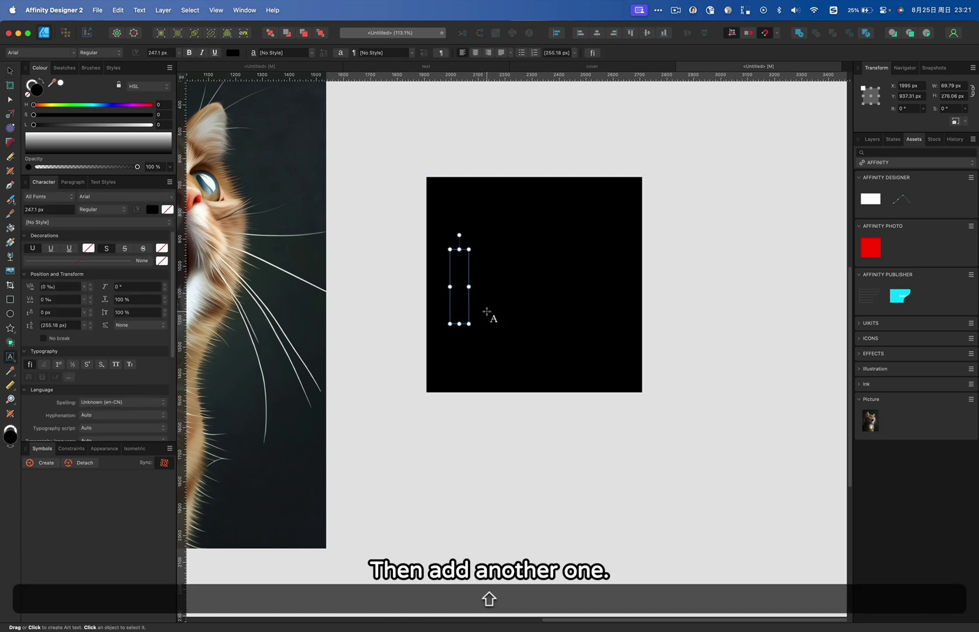
{"action": "type", "text": "WATERMARK"}
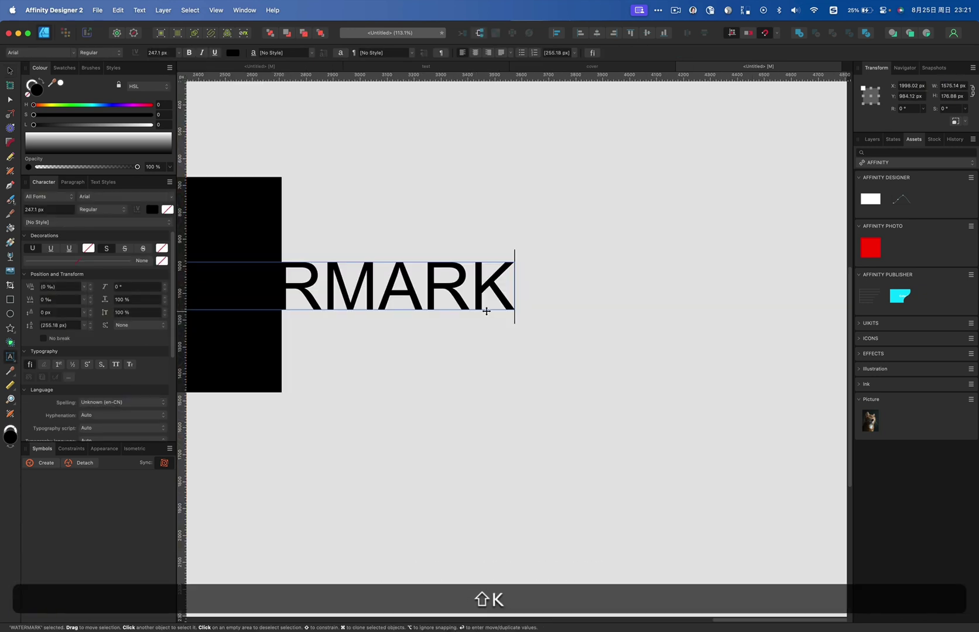
{"action": "left_click", "coordinate": [553, 195]}
{"action": "left_click", "coordinate": [449, 286]}
{"action": "key", "text": "super+a"}
{"action": "left_click_drag", "start_coordinate": [94, 141], "coordinate": [94, 131]}
- Replace the wording of the white text with COPYRIGHT
{"action": "scroll", "coordinate": [653, 205], "scroll_direction": "left", "scroll_amount": 5}
{"action": "type", "text": "P"}
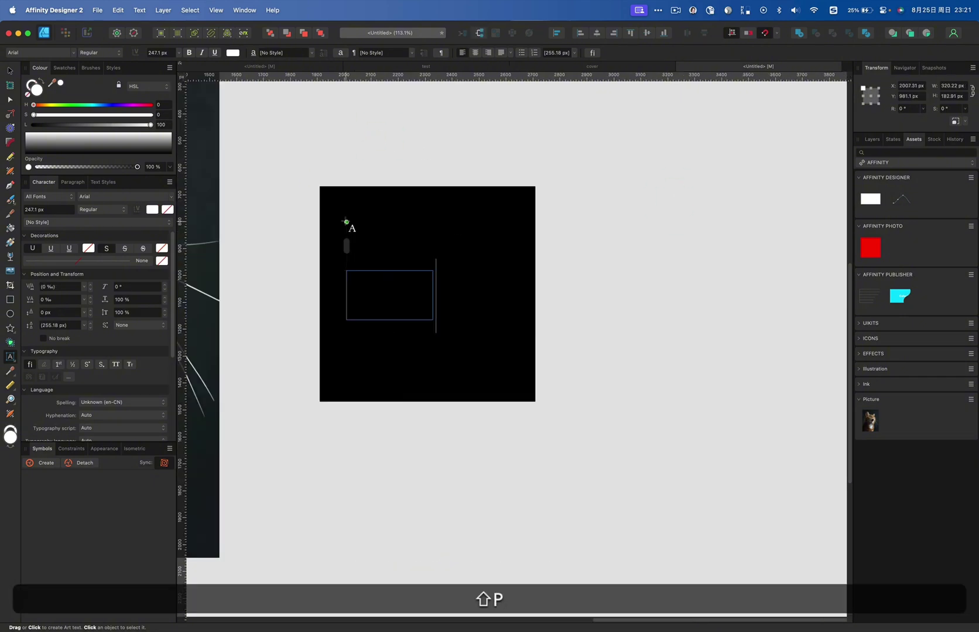
{"action": "key", "text": "shift+BackSpace"}
{"action": "type", "text": "RIGHT"}
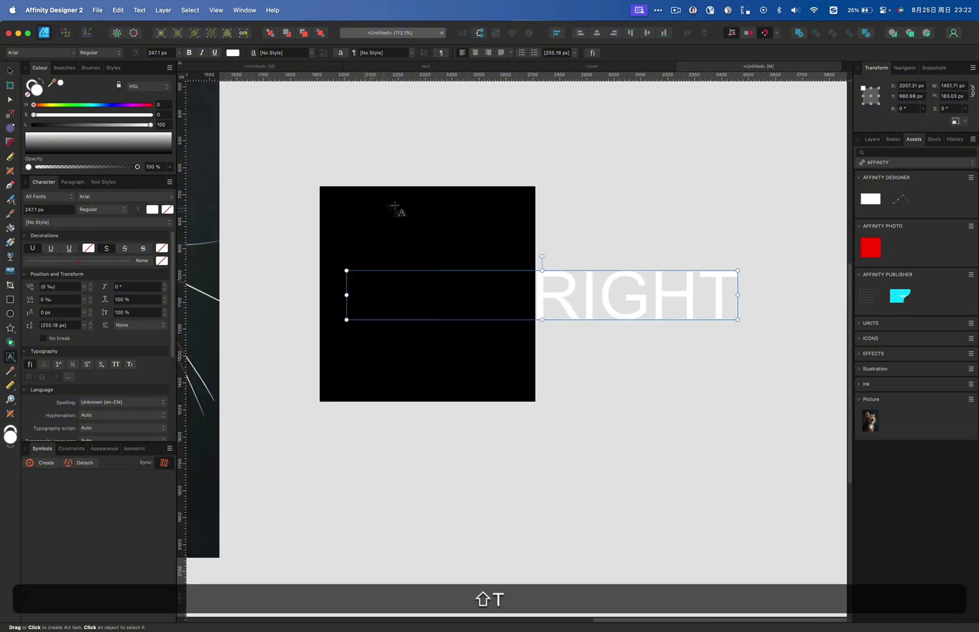
{"action": "left_click", "coordinate": [665, 191]}
- Bring the COPYRIGHT text in front of the black square and change its font to 演示创黑FLY
{"action": "key", "text": "v"}
{"action": "left_click", "coordinate": [631, 303]}
{"action": "key", "text": "shift+super+bracketright"}
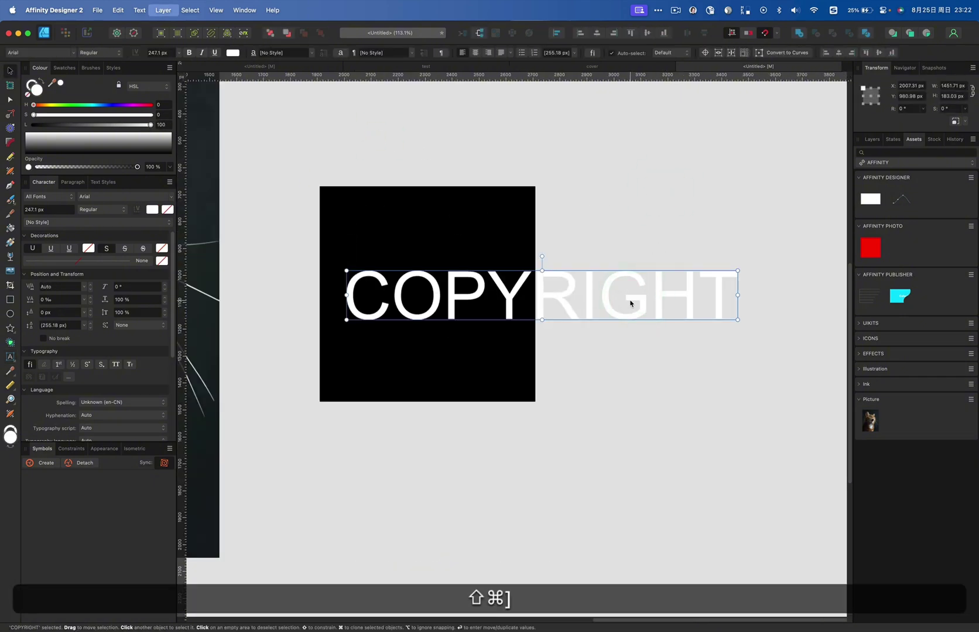
{"action": "left_click", "coordinate": [73, 53]}
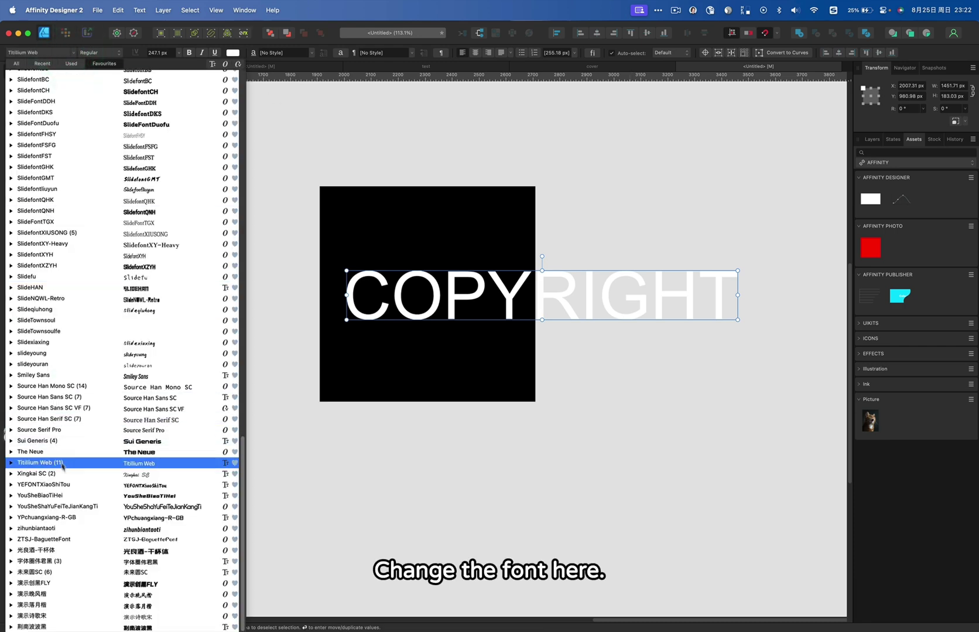
{"action": "left_click", "coordinate": [123, 584]}
- Scale the COPYRIGHT text down to about 606 px wide and centre it on the black square
{"action": "left_click_drag", "start_coordinate": [743, 295], "coordinate": [487, 299]}
{"action": "left_click_drag", "start_coordinate": [470, 236], "coordinate": [496, 218]}
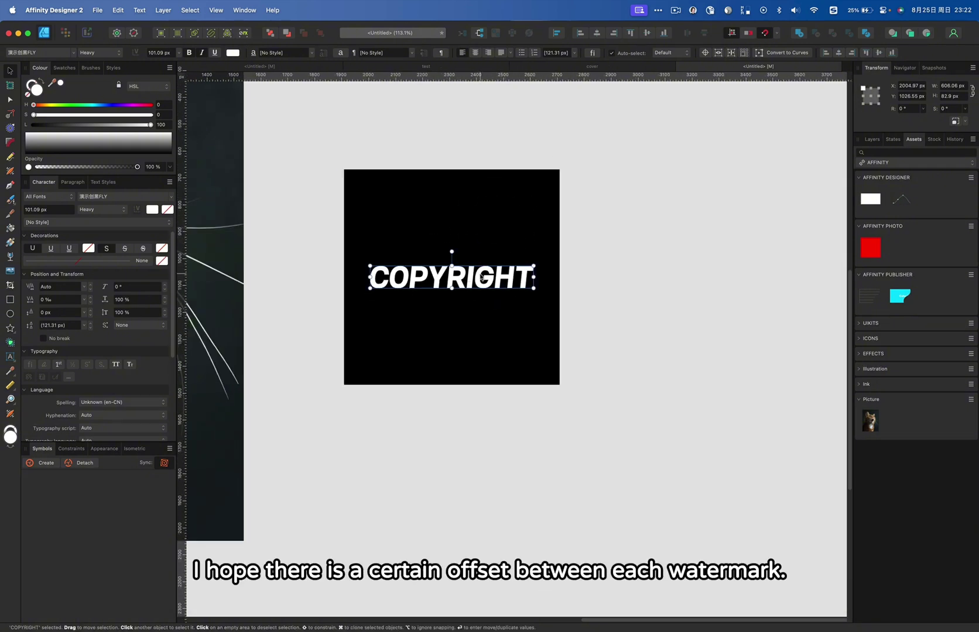
- Duplicate the COPYRIGHT text above and below the centred one, evenly spaced within the black square
{"action": "mouse_move", "coordinate": [482, 280]}
{"action": "left_mouse_down"}
{"action": "mouse_move", "coordinate": [547, 197]}
{"action": "mouse_move", "coordinate": [563, 212]}
{"action": "left_mouse_up"}
{"action": "mouse_move", "coordinate": [484, 277]}
{"action": "left_mouse_down"}
{"action": "mouse_move", "coordinate": [400, 343]}
{"action": "mouse_move", "coordinate": [604, 344]}
{"action": "left_mouse_up"}
{"action": "left_click_drag", "start_coordinate": [418, 340], "coordinate": [396, 341]}
{"action": "left_click_drag", "start_coordinate": [512, 213], "coordinate": [315, 212]}
{"action": "left_click", "coordinate": [471, 216]}
{"action": "left_click_drag", "start_coordinate": [464, 213], "coordinate": [423, 209]}
{"action": "left_click_drag", "start_coordinate": [372, 339], "coordinate": [480, 338]}
{"action": "left_click", "coordinate": [618, 350]}
{"action": "left_click", "coordinate": [312, 203], "text": "shift"}
- Cut the lowest COPYRIGHT copy and move the upper copy so it is centred on the square's top edge
{"action": "key", "text": "shift+super+x"}
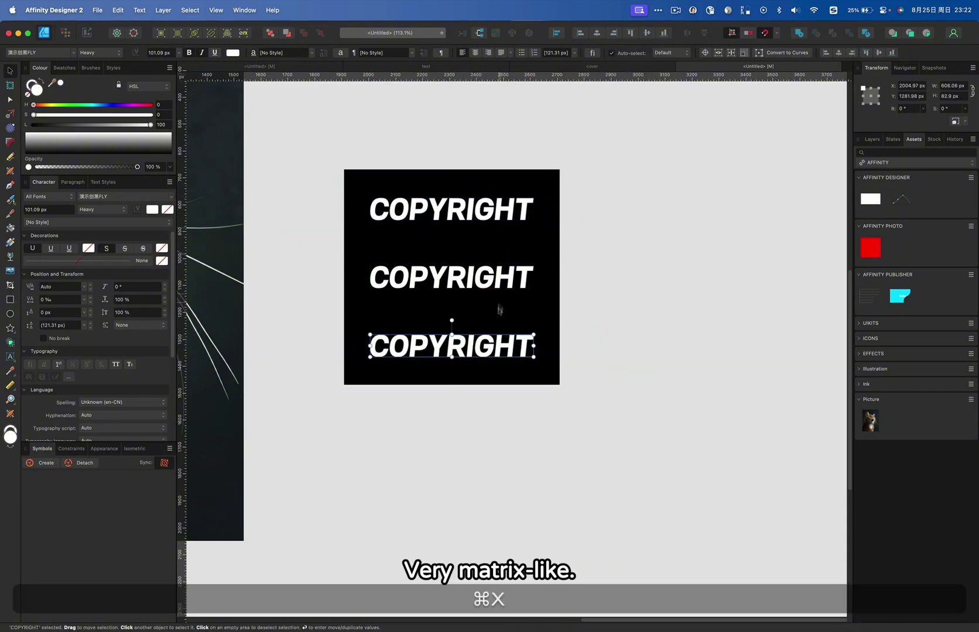
{"action": "key", "text": "super+x"}
{"action": "left_click", "coordinate": [472, 209]}
{"action": "left_click_drag", "start_coordinate": [472, 209], "coordinate": [448, 166]}
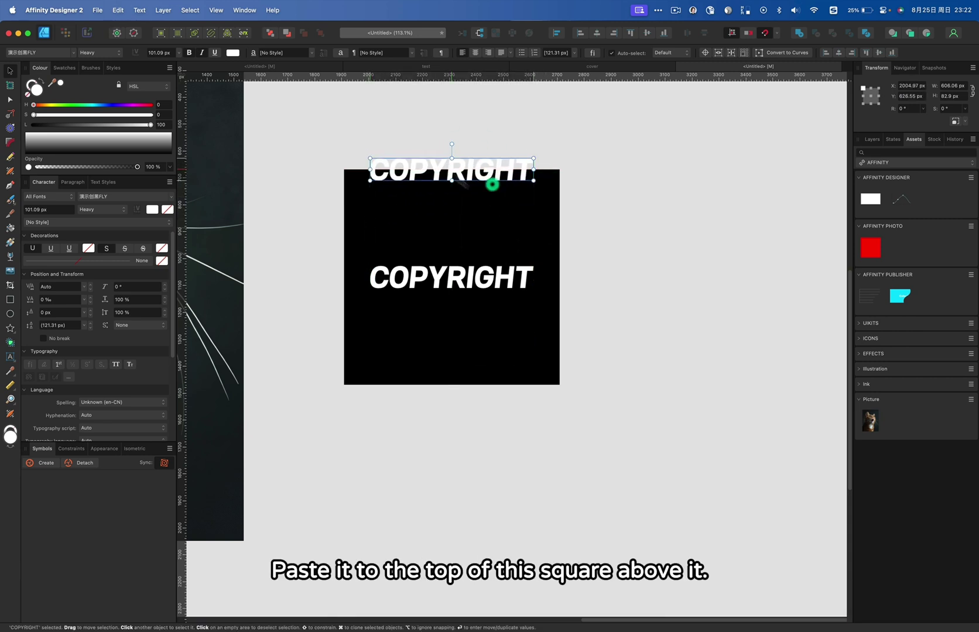
- Centre the two COPYRIGHT texts on the black square as a temporary group, and ungroup them
{"action": "left_click", "coordinate": [505, 221]}
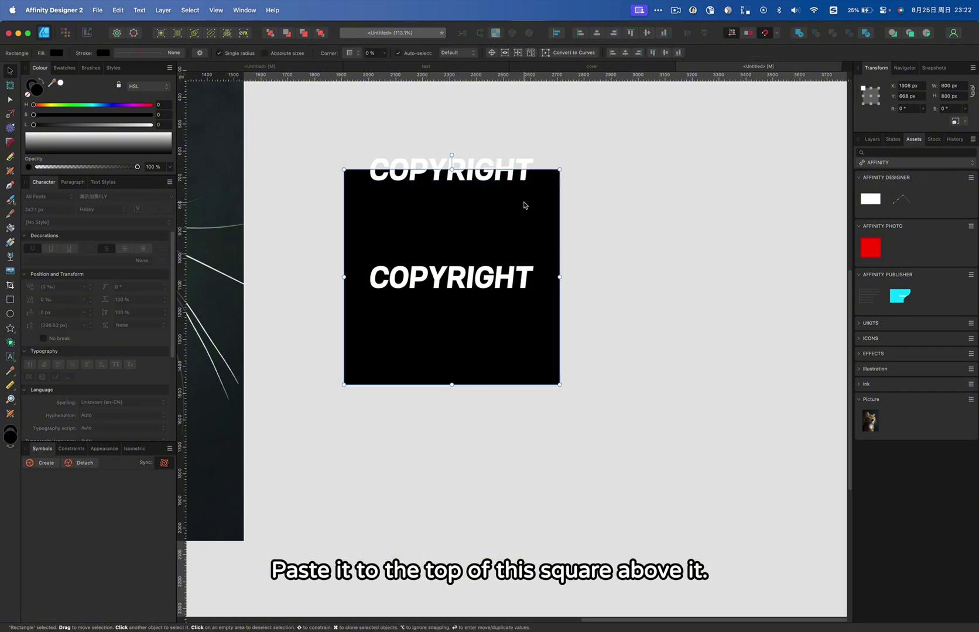
{"action": "left_click", "coordinate": [505, 160]}
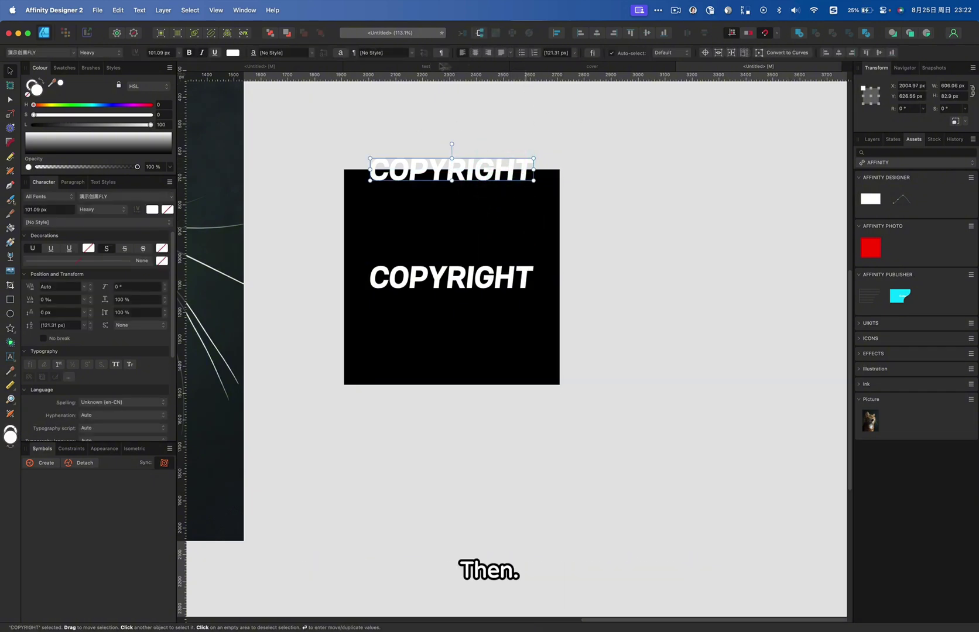
{"action": "left_click", "coordinate": [449, 283], "text": "shift"}
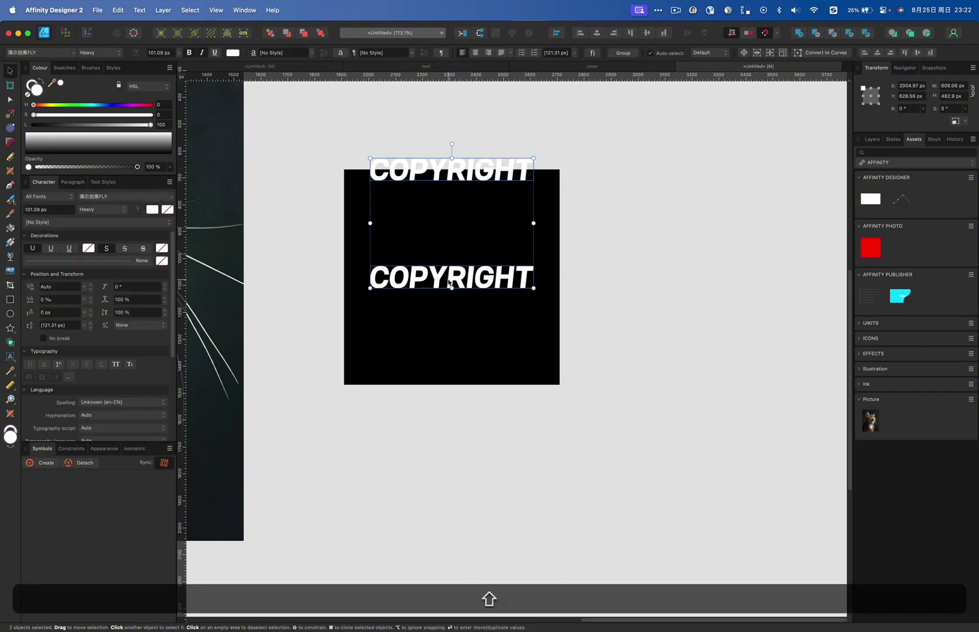
{"action": "key", "text": "super+g"}
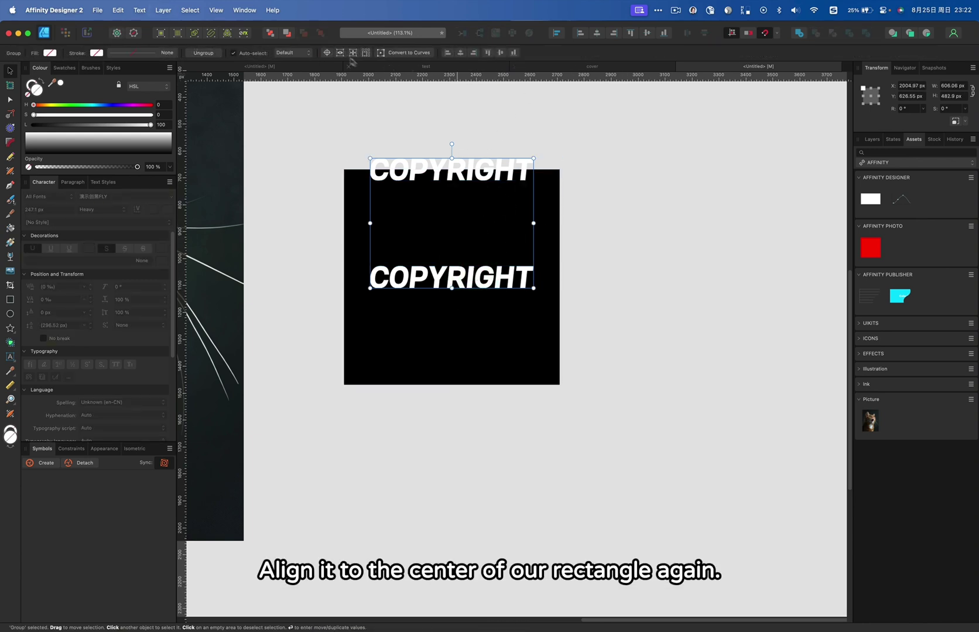
{"action": "left_click_drag", "start_coordinate": [411, 223], "coordinate": [419, 276]}
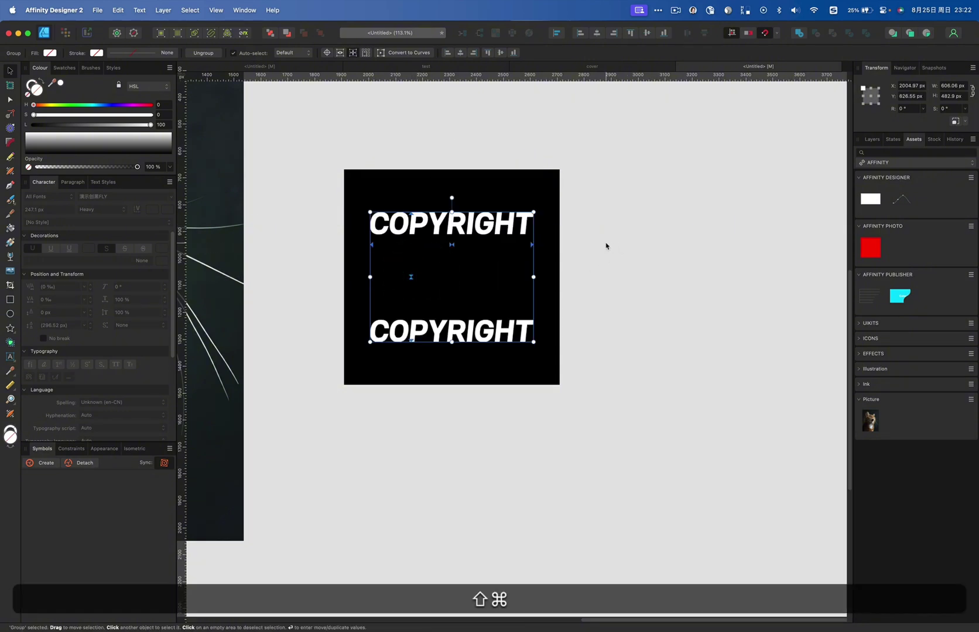
{"action": "key", "text": "shift+super+g"}
- Centre the upper COPYRIGHT text on the square's left edge and a duplicate of it on the square's right edge
{"action": "left_click", "coordinate": [467, 222]}
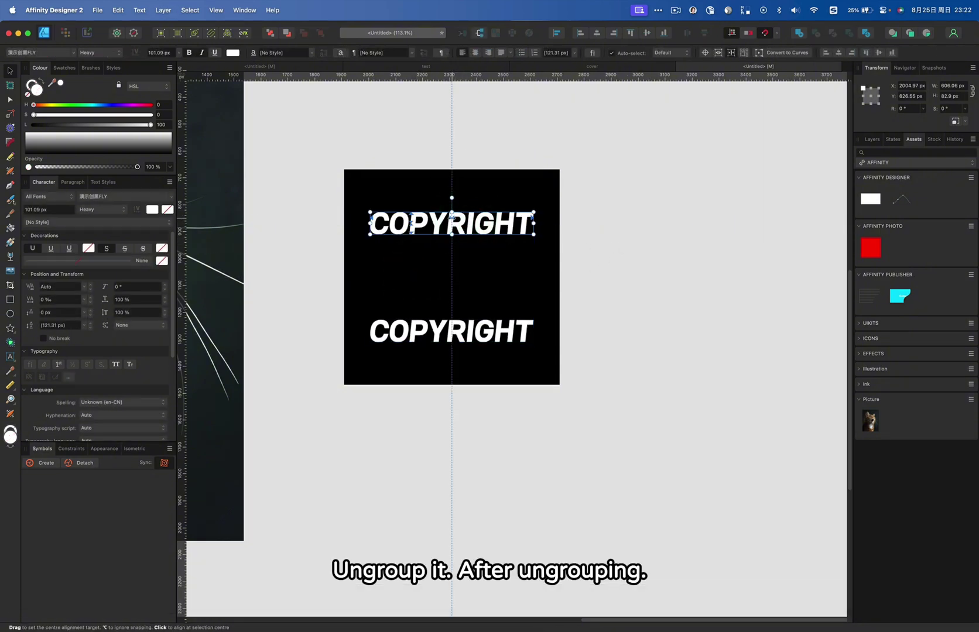
{"action": "left_click_drag", "start_coordinate": [451, 222], "coordinate": [345, 221]}
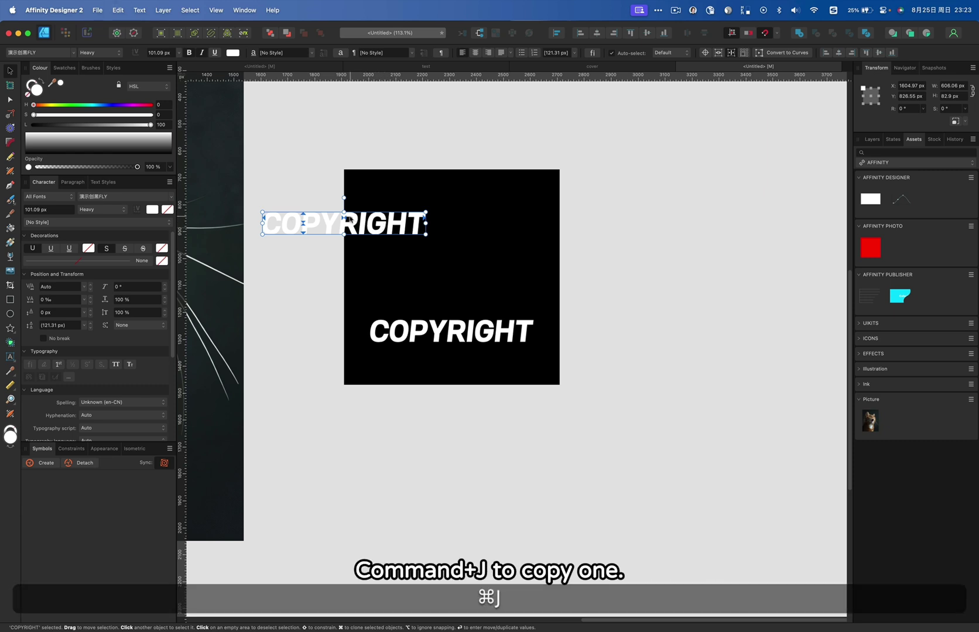
{"action": "key", "text": "super+j"}
{"action": "left_click_drag", "start_coordinate": [531, 213], "coordinate": [561, 212]}
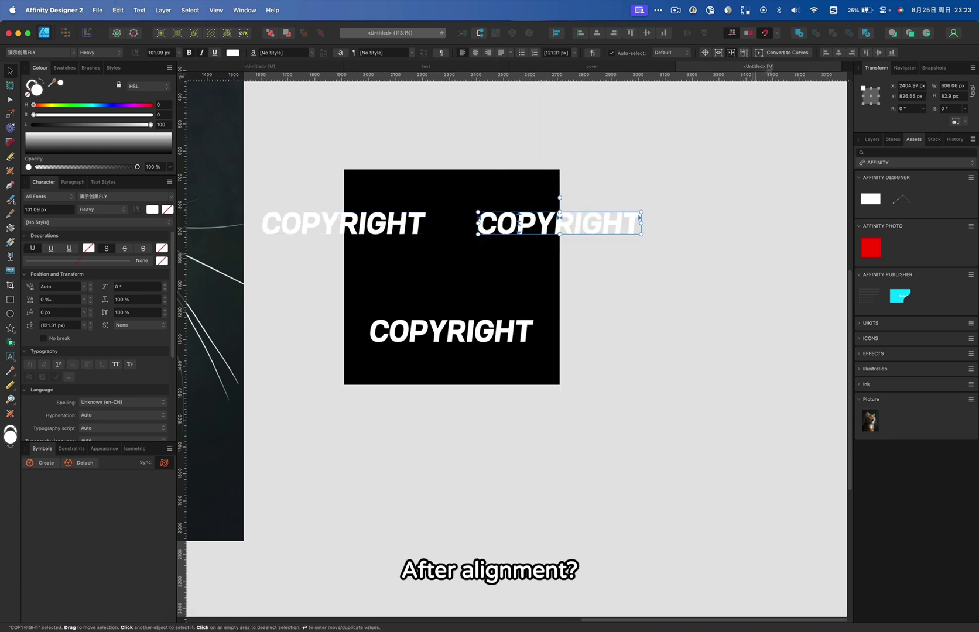
- Nest the three COPYRIGHT texts inside the black rectangle layer so the square clips them
{"action": "left_click", "coordinate": [413, 223], "text": "shift"}
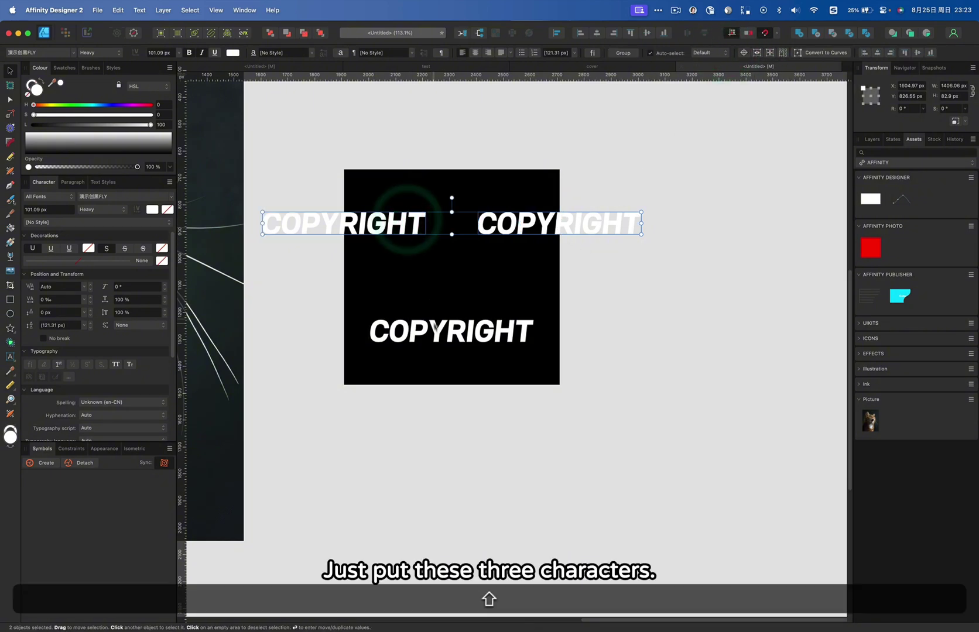
{"action": "left_click", "coordinate": [451, 337], "text": "shift"}
{"action": "left_click", "coordinate": [872, 139]}
{"action": "left_click_drag", "start_coordinate": [911, 192], "coordinate": [917, 226]}
{"action": "left_click", "coordinate": [791, 203]}
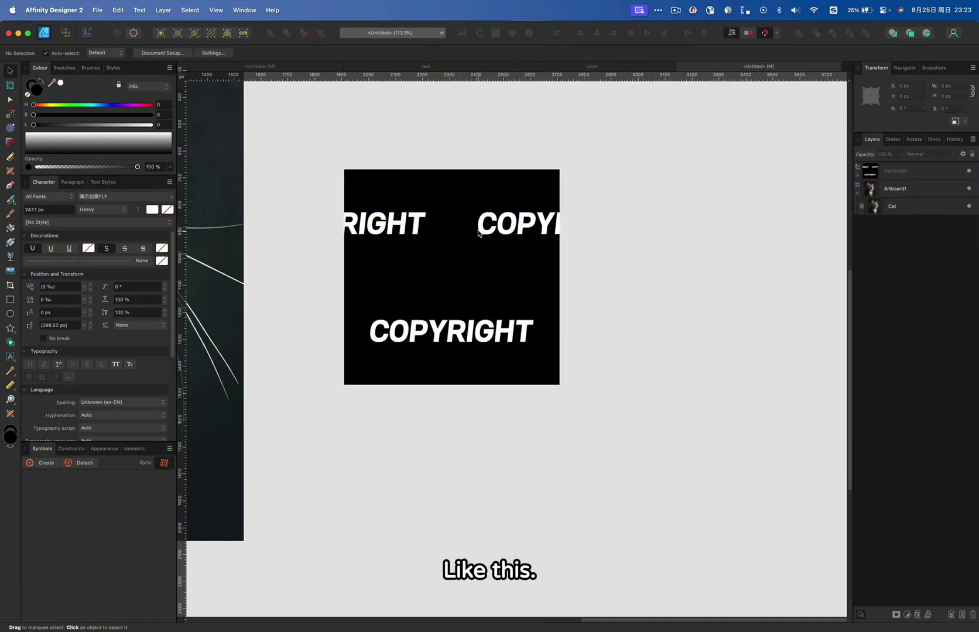
- Lay two duplicates of the watermark tile beside the original to check how it repeats, and remove them
{"action": "left_click", "coordinate": [467, 256]}
{"action": "scroll", "coordinate": [466, 258], "scroll_direction": "down", "scroll_amount": 5}
{"action": "left_click_drag", "start_coordinate": [454, 262], "coordinate": [653, 250]}
{"action": "left_click", "coordinate": [557, 175]}
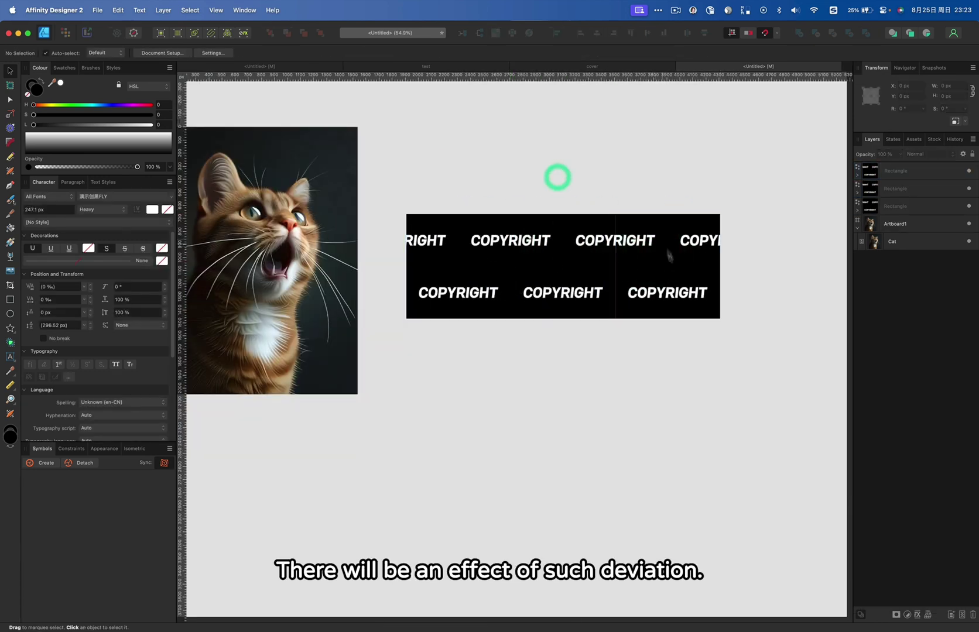
{"action": "left_click_drag", "start_coordinate": [558, 169], "coordinate": [749, 383]}
{"action": "key", "text": "super+x"}
- Enlarge the watermark tile four times, to 3200 × 3200 px
{"action": "scroll", "coordinate": [440, 252], "scroll_direction": "up", "scroll_amount": 5}
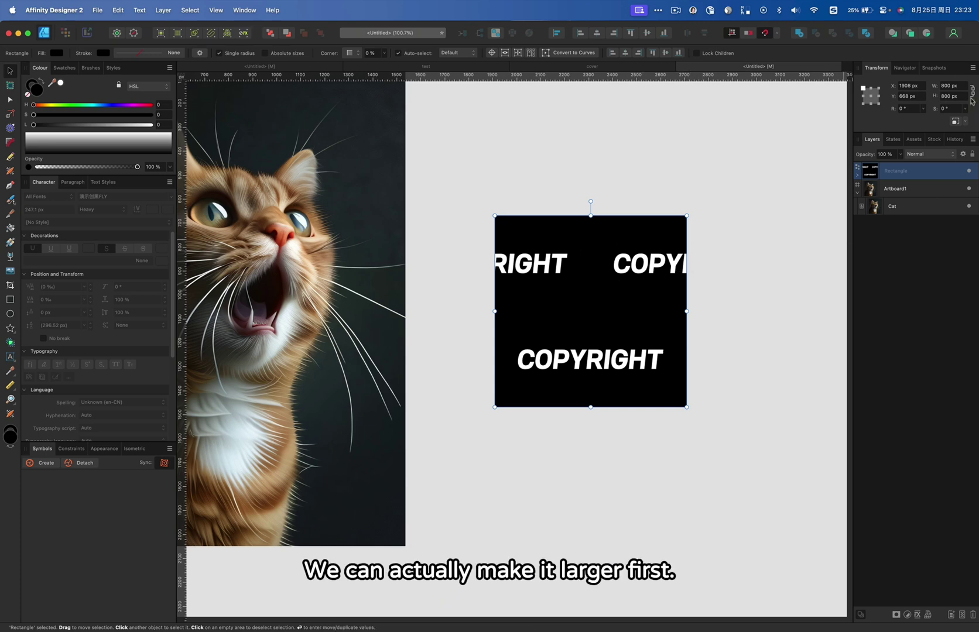
{"action": "left_click", "coordinate": [957, 86]}
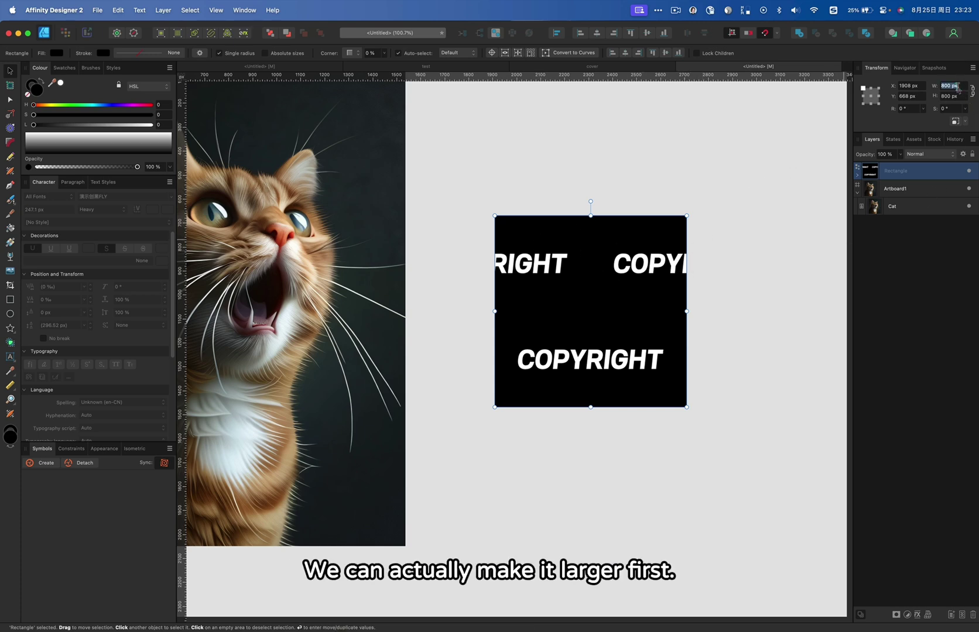
{"action": "key", "text": "shift"}
{"action": "type", "text": "*4"}
{"action": "key", "text": "Return"}
{"action": "scroll", "coordinate": [553, 260], "scroll_direction": "down", "scroll_amount": 8}
{"action": "scroll", "coordinate": [548, 234], "scroll_direction": "up", "scroll_amount": 5}
{"action": "scroll", "coordinate": [539, 216], "scroll_direction": "down", "scroll_amount": 4}
- Rasterise the enlarged watermark tile and convert it to an image resource
{"action": "left_click", "coordinate": [554, 243]}
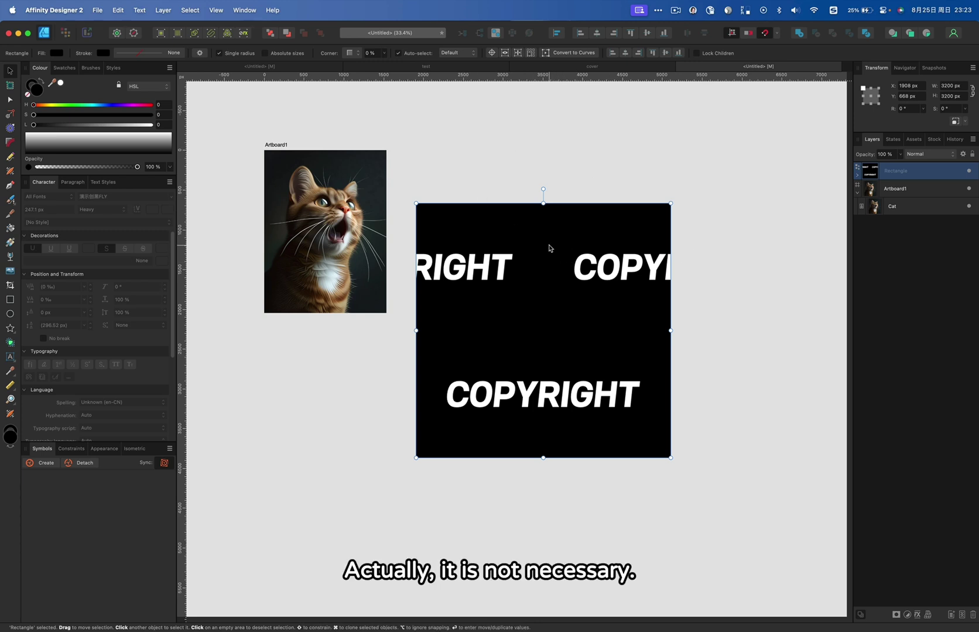
{"action": "right_click", "coordinate": [548, 243]}
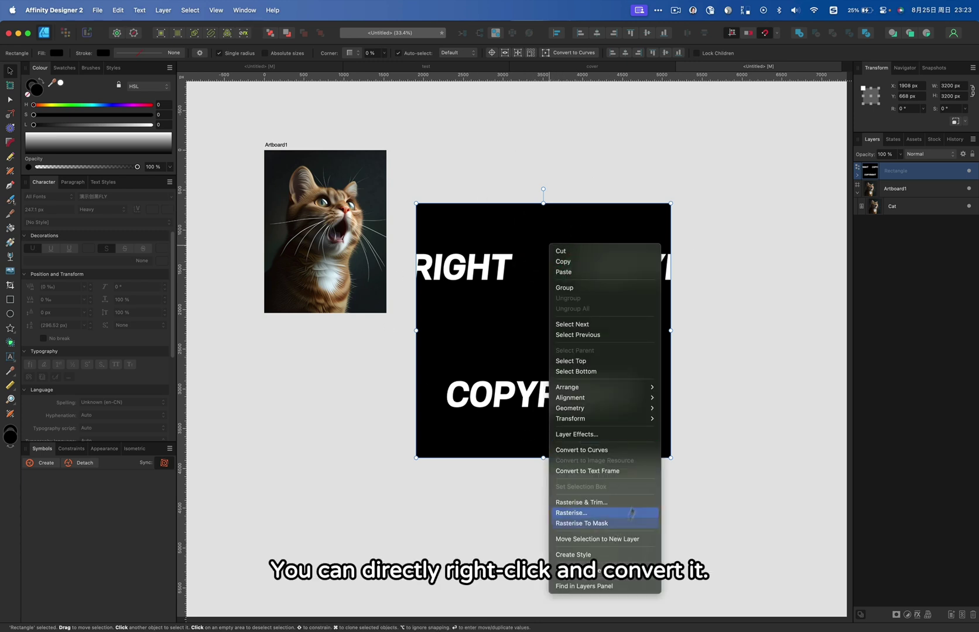
{"action": "left_click", "coordinate": [585, 513]}
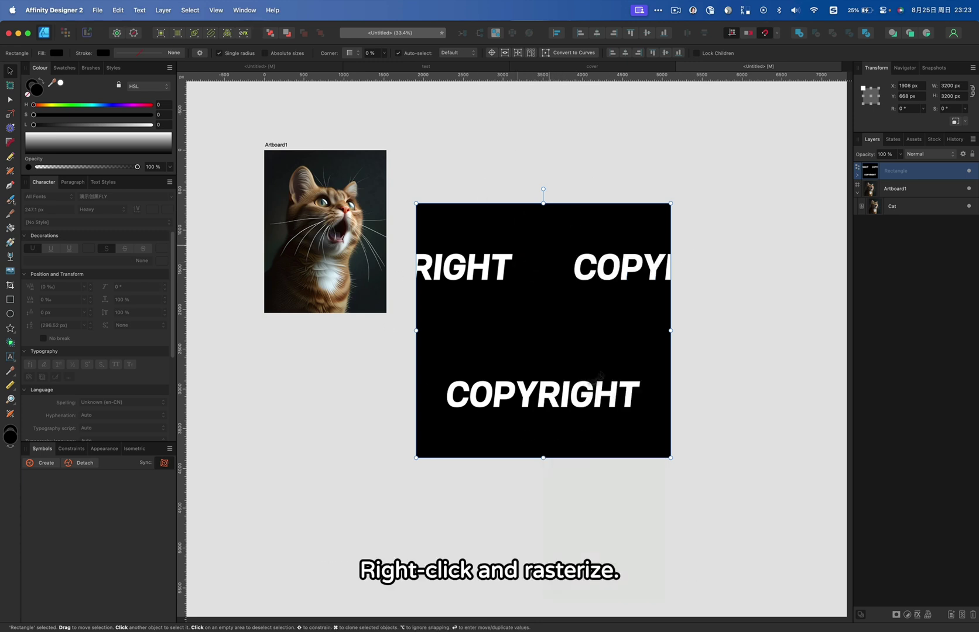
{"action": "right_click", "coordinate": [547, 288]}
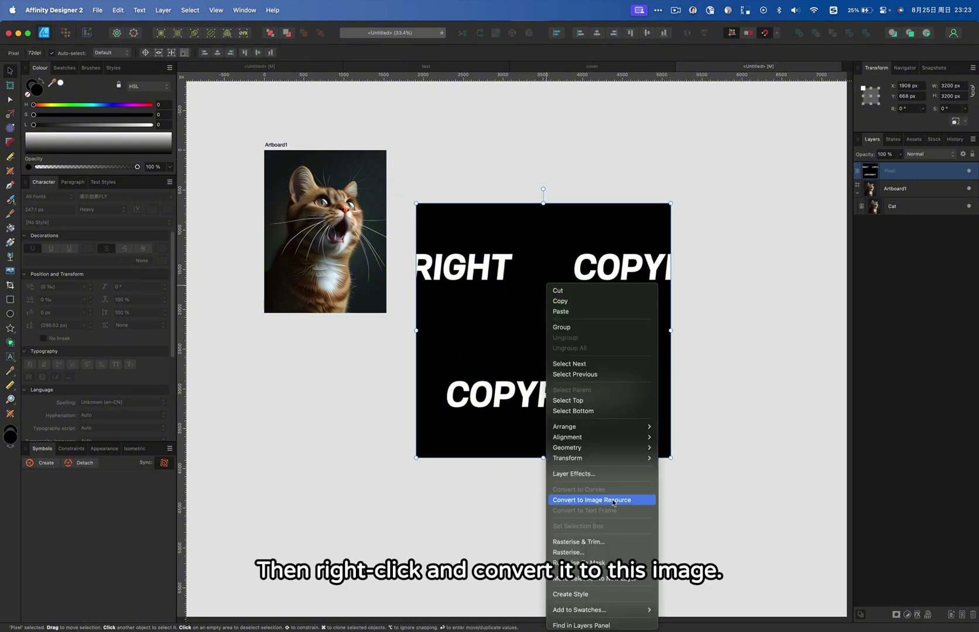
{"action": "left_click", "coordinate": [612, 501]}
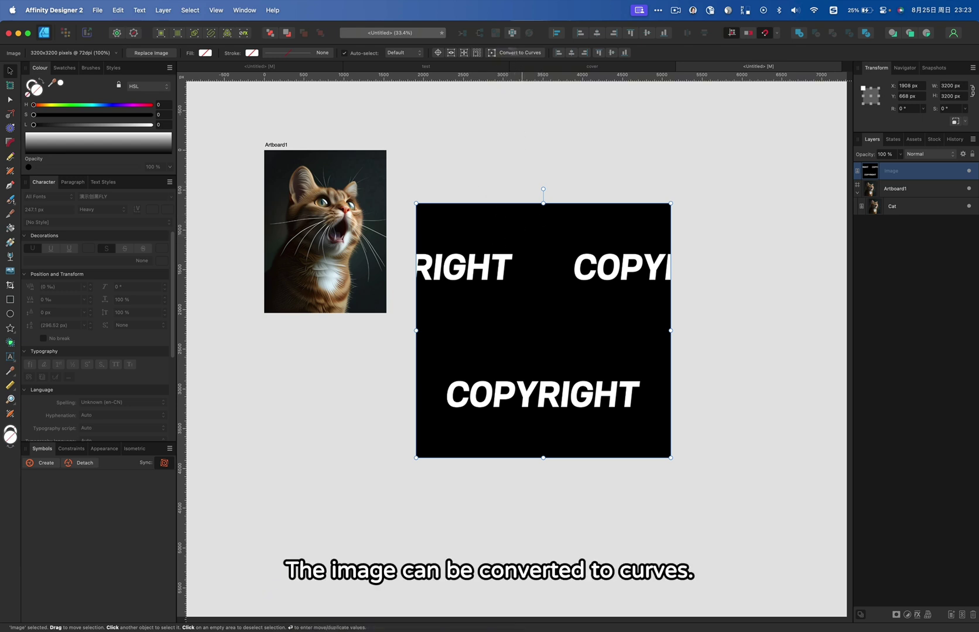
- Convert the watermark image to curves
{"action": "right_click", "coordinate": [564, 322]}
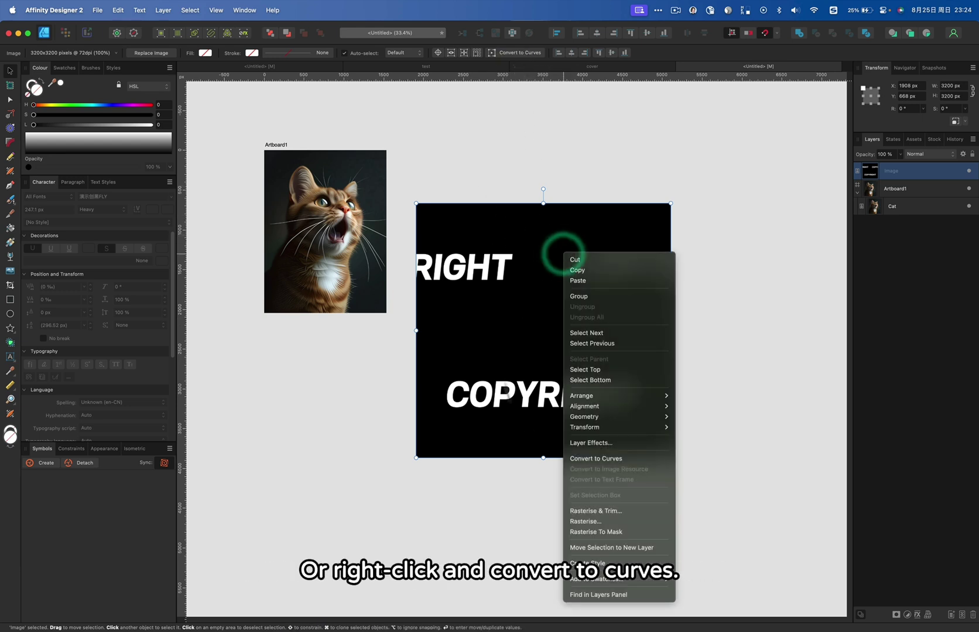
{"action": "left_click", "coordinate": [596, 458]}
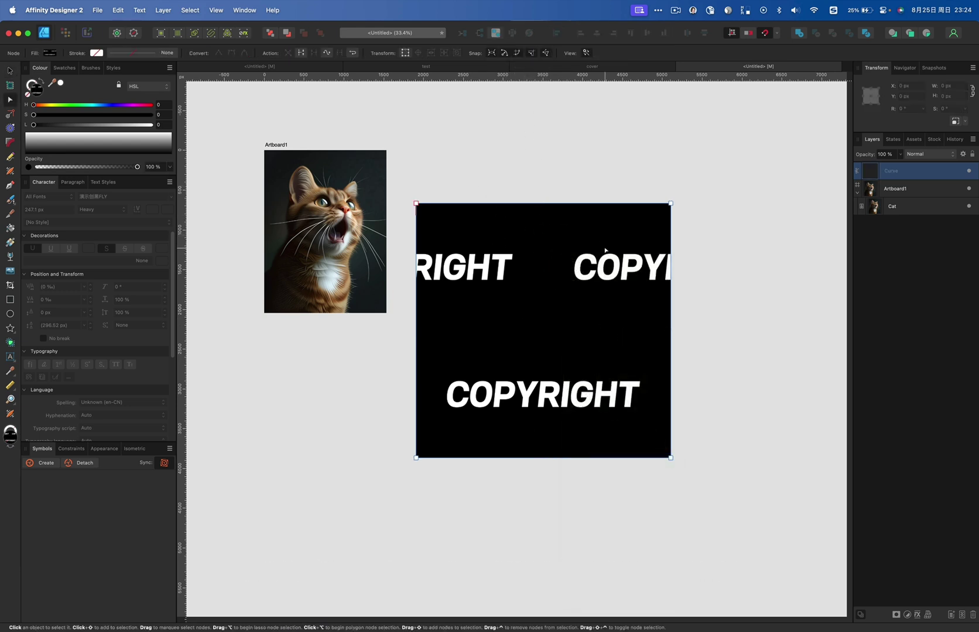
- Shrink the watermark's bitmap fill, rotate it 45° about its centre, and set its Extend mode to Wrap
{"action": "key", "text": "g"}
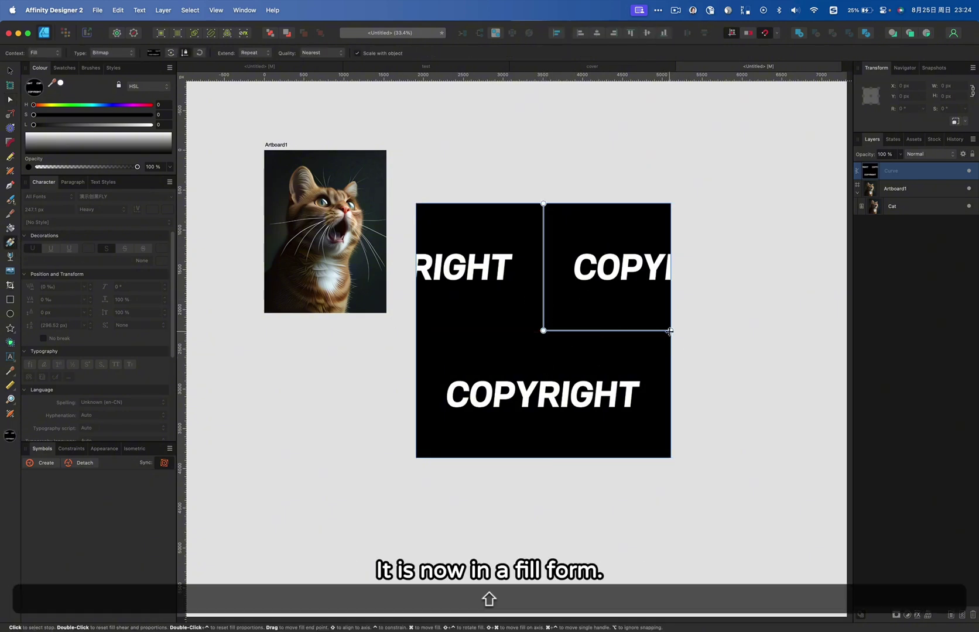
{"action": "left_click_drag", "start_coordinate": [671, 331], "coordinate": [572, 302]}
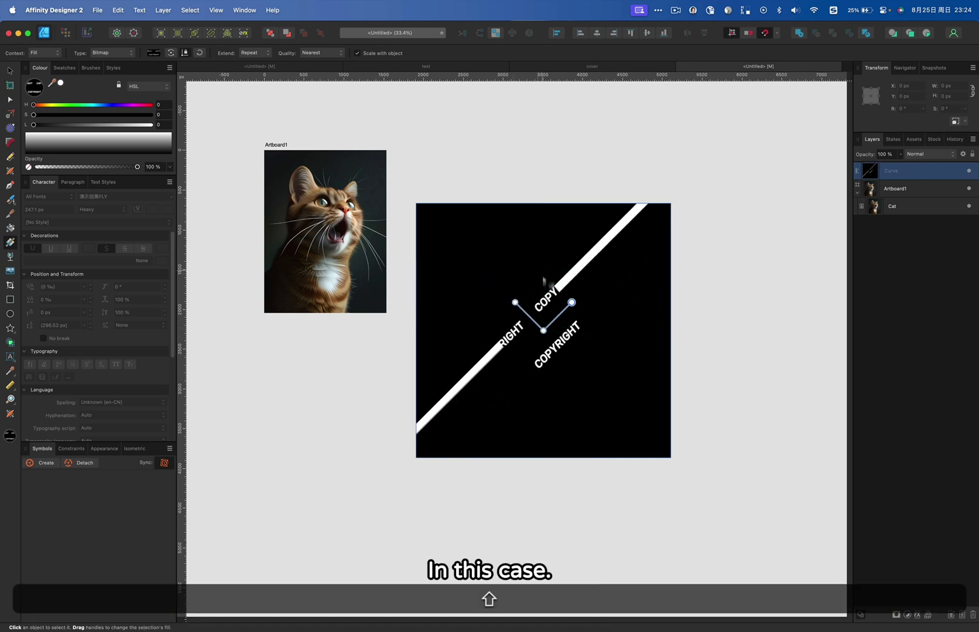
{"action": "left_click", "coordinate": [258, 53]}
{"action": "left_click", "coordinate": [256, 33]}
{"action": "mouse_move", "coordinate": [544, 332]}
{"action": "left_mouse_down"}
{"action": "mouse_move", "coordinate": [585, 328]}
{"action": "mouse_move", "coordinate": [544, 330]}
{"action": "left_mouse_up"}
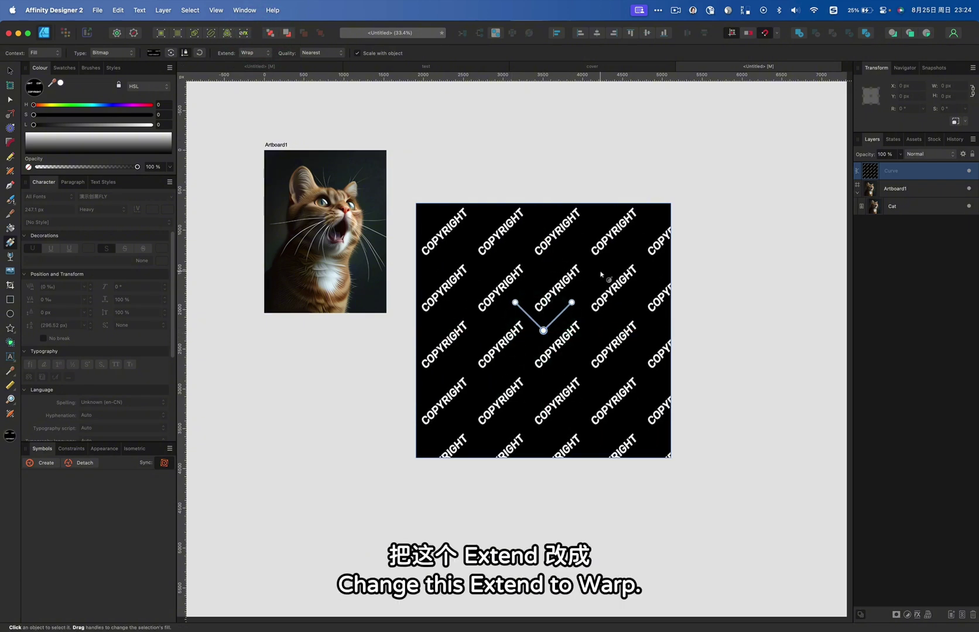
- Place the watermark curve over the cat picture inside the artboard and resize it to match the artboard, 1536 × 2048 px
{"action": "key", "text": "v"}
{"action": "left_click_drag", "start_coordinate": [572, 240], "coordinate": [421, 185]}
{"action": "left_click_drag", "start_coordinate": [519, 403], "coordinate": [404, 307]}
{"action": "scroll", "coordinate": [585, 297], "scroll_direction": "up", "scroll_amount": 5}
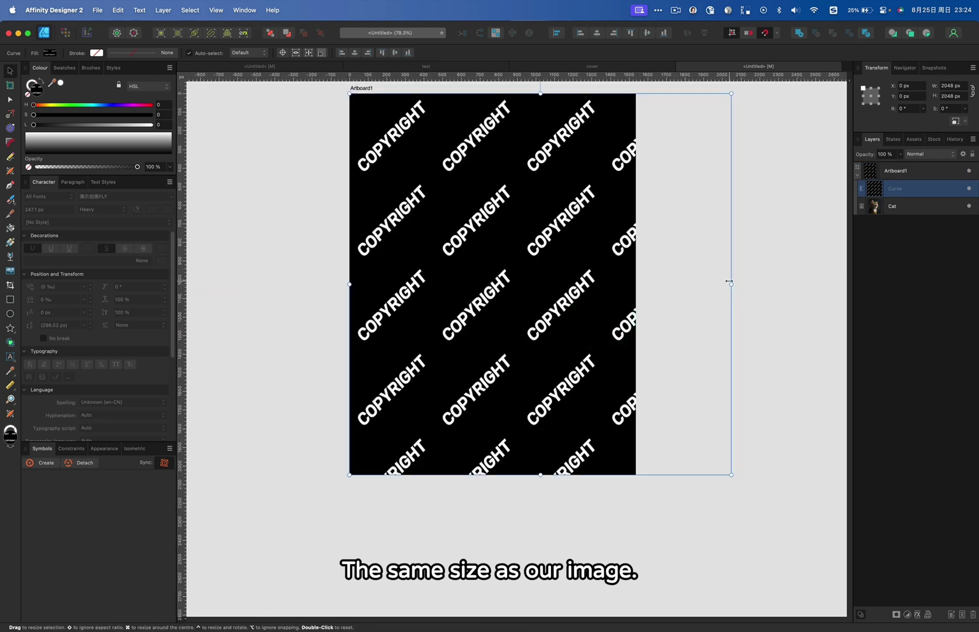
{"action": "left_click_drag", "start_coordinate": [729, 282], "coordinate": [629, 281]}
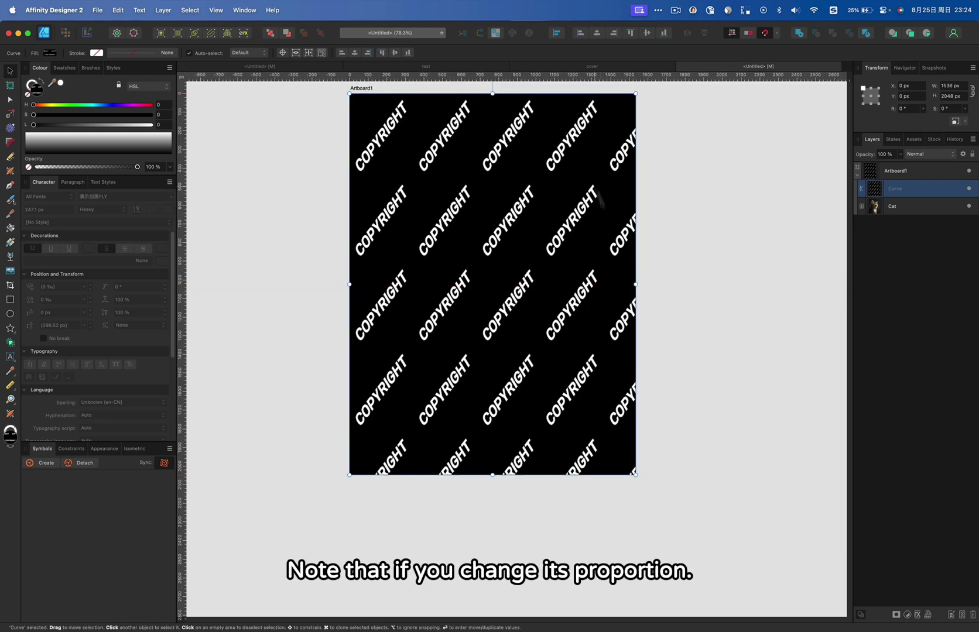
- Readjust the watermark's bitmap fill to undistorted proportions and shift its origin towards the upper part of the artboard
{"action": "key", "text": "g"}
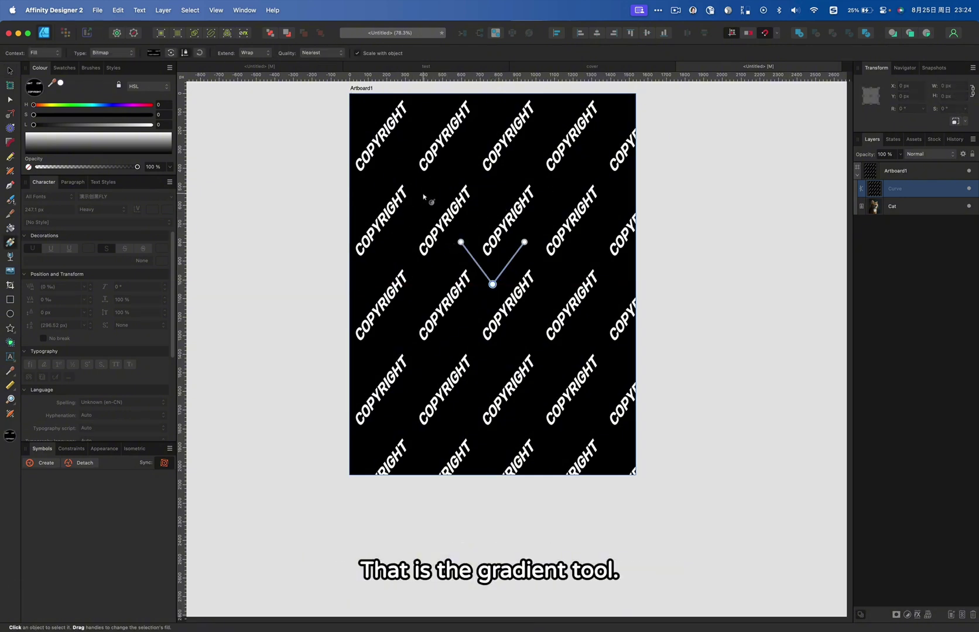
{"action": "left_click_drag", "start_coordinate": [427, 197], "coordinate": [462, 163]}
{"action": "scroll", "coordinate": [500, 219], "scroll_direction": "down", "scroll_amount": 4}
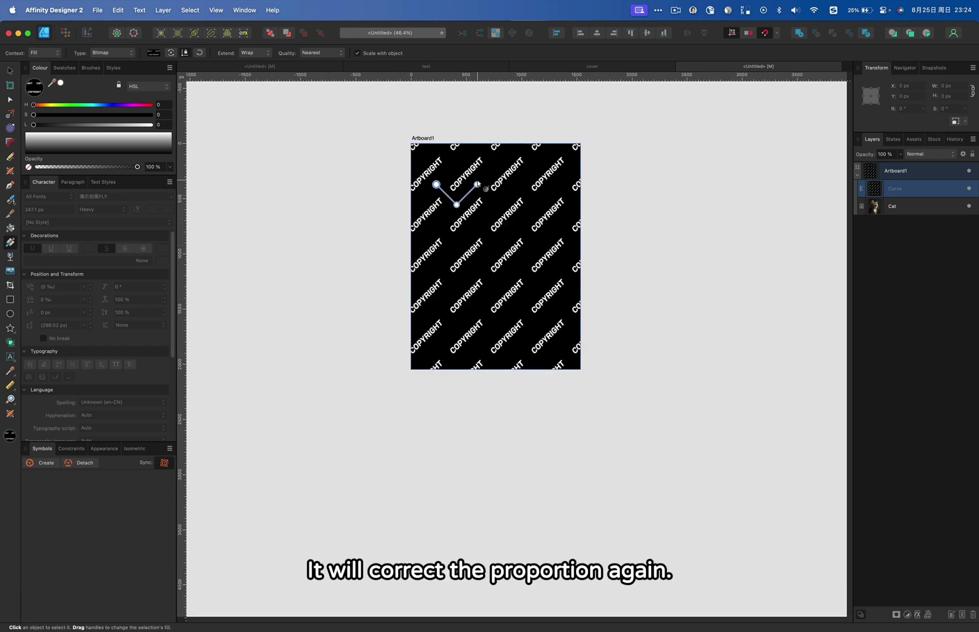
{"action": "scroll", "coordinate": [477, 184], "scroll_direction": "up", "scroll_amount": 3}
{"action": "key", "text": "v"}
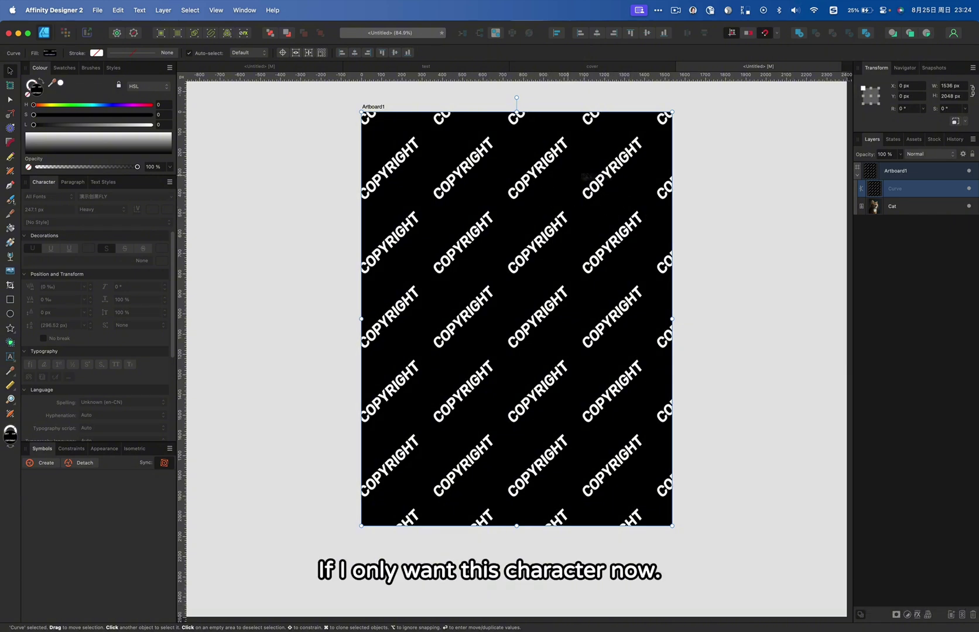
- Try the Screen blend mode on the watermark layer and undo it
{"action": "left_click", "coordinate": [929, 154]}
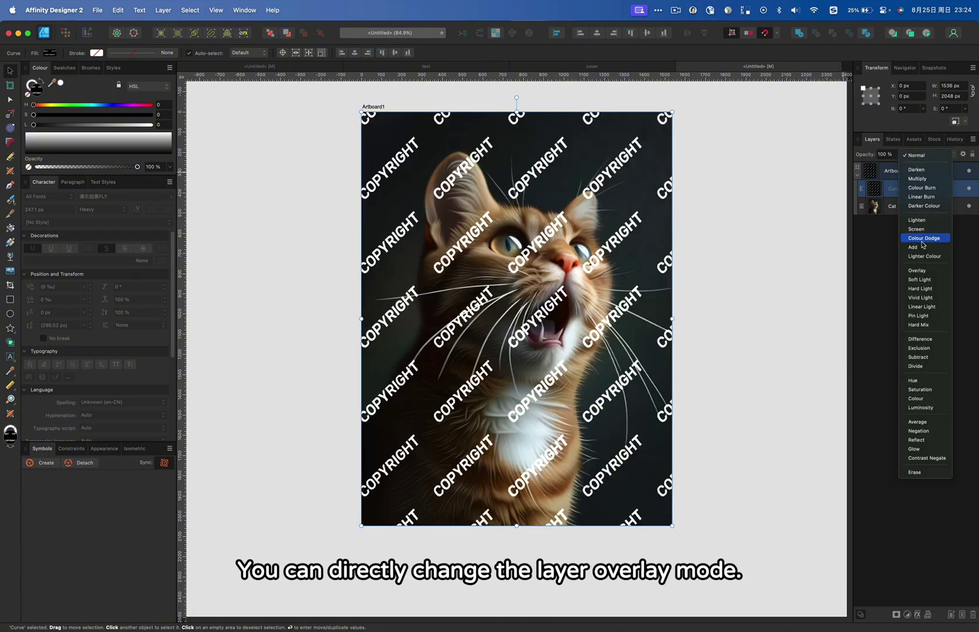
{"action": "left_click", "coordinate": [917, 229]}
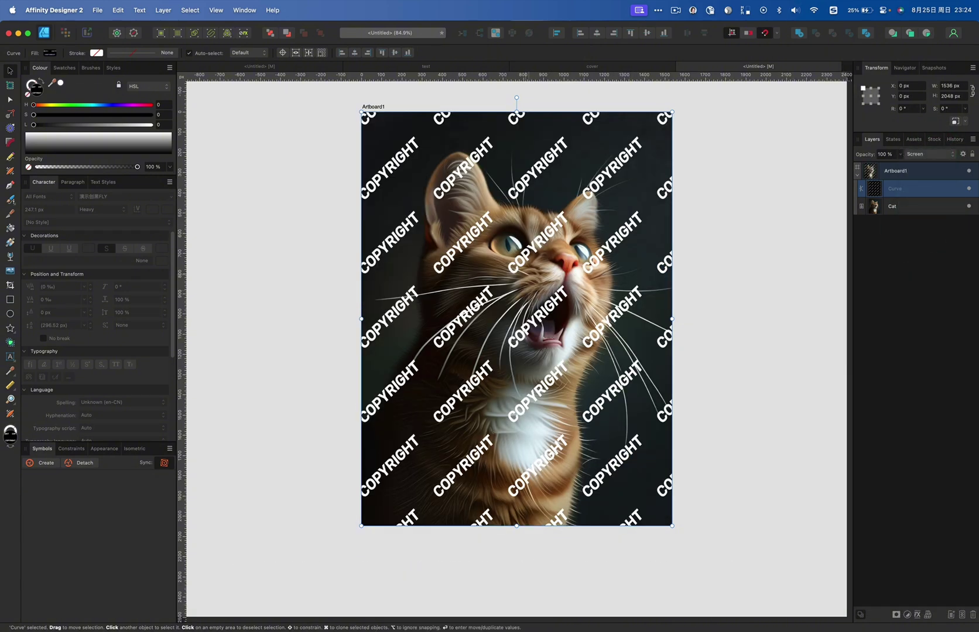
{"action": "key", "text": "super+z"}
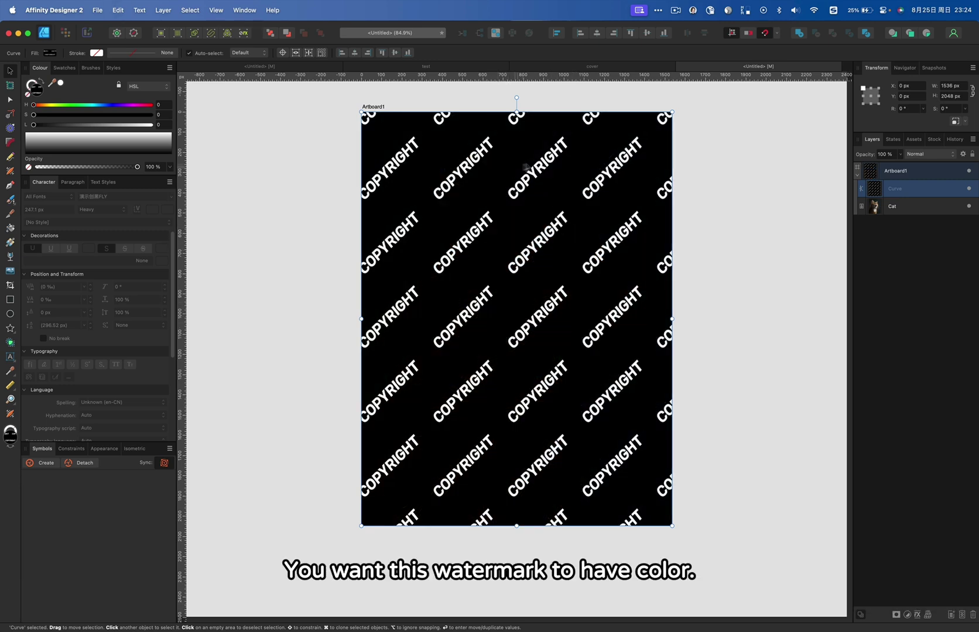
- Remove the watermark layer's black through its blend options, moving the source range's black point to 50% in, 0% out
{"action": "left_click", "coordinate": [963, 153]}
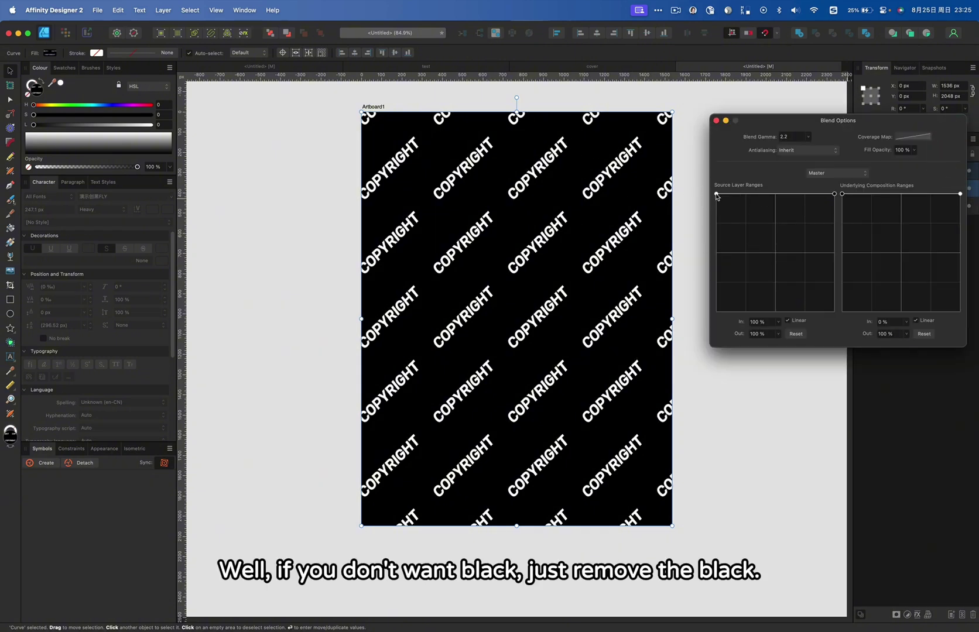
{"action": "left_click_drag", "start_coordinate": [717, 195], "coordinate": [774, 337]}
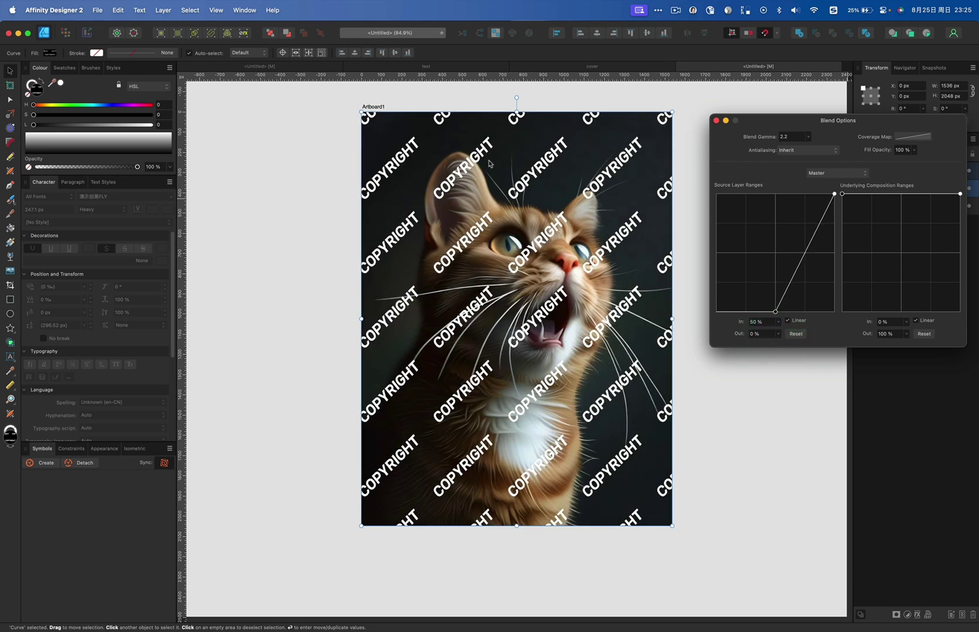
{"action": "left_click", "coordinate": [716, 118]}
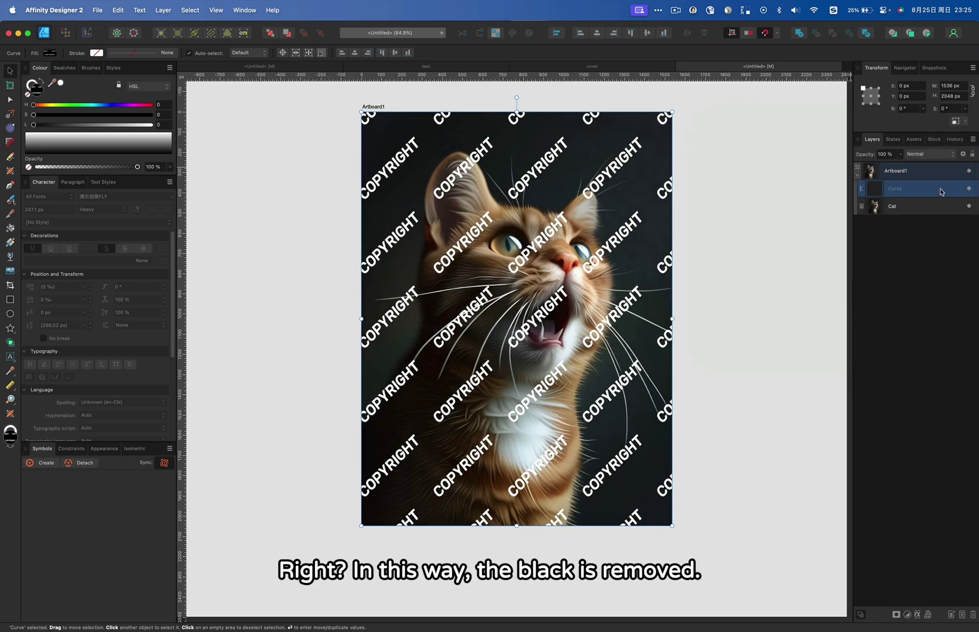
- Add a Colour Overlay effect to the watermark layer in blue, HSL 222, 100, 52
{"action": "key", "text": "shift+b"}
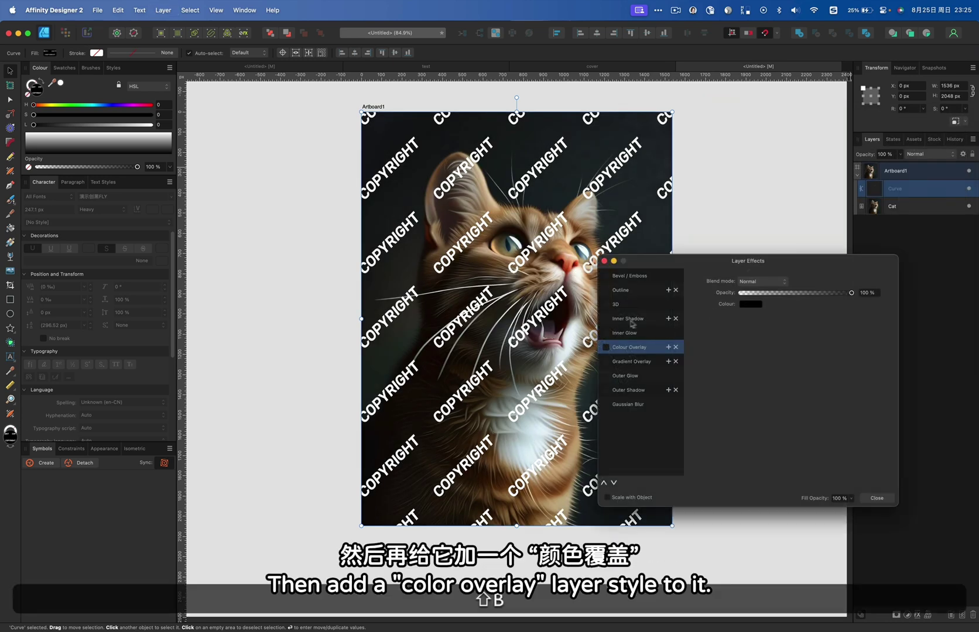
{"action": "left_click", "coordinate": [607, 347]}
{"action": "left_click", "coordinate": [751, 304]}
{"action": "left_click_drag", "start_coordinate": [802, 356], "coordinate": [886, 356]}
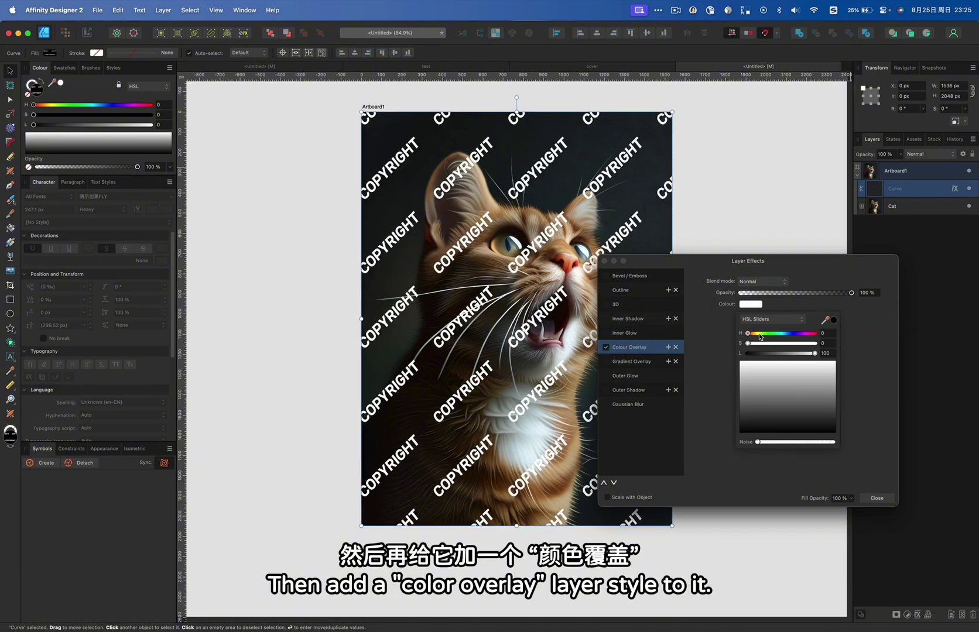
{"action": "left_click", "coordinate": [787, 333]}
{"action": "left_click_drag", "start_coordinate": [768, 334], "coordinate": [790, 336]}
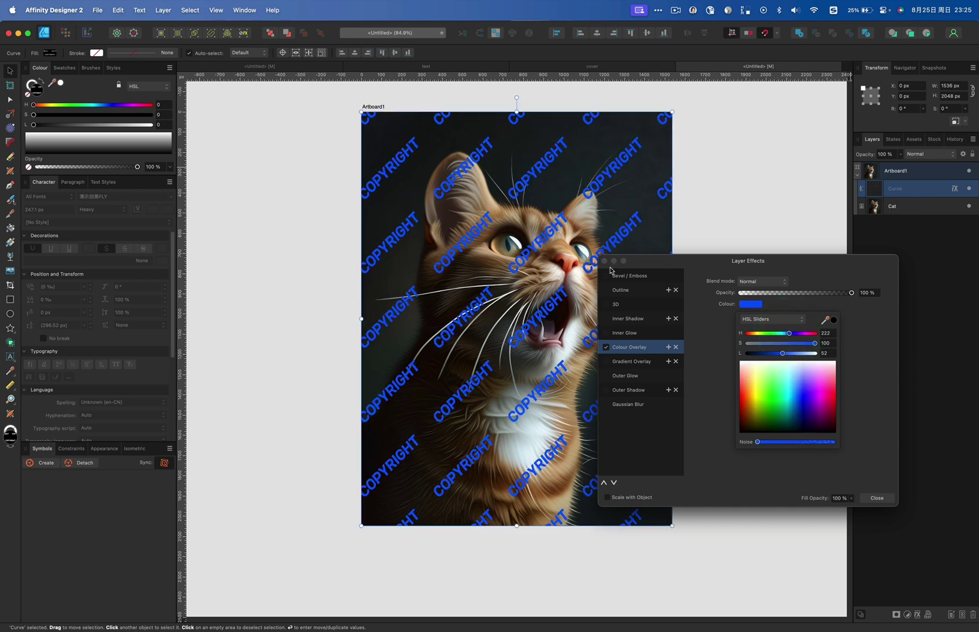
{"action": "left_click", "coordinate": [605, 262]}
{"action": "left_click", "coordinate": [741, 246]}
{"action": "left_click", "coordinate": [618, 211]}
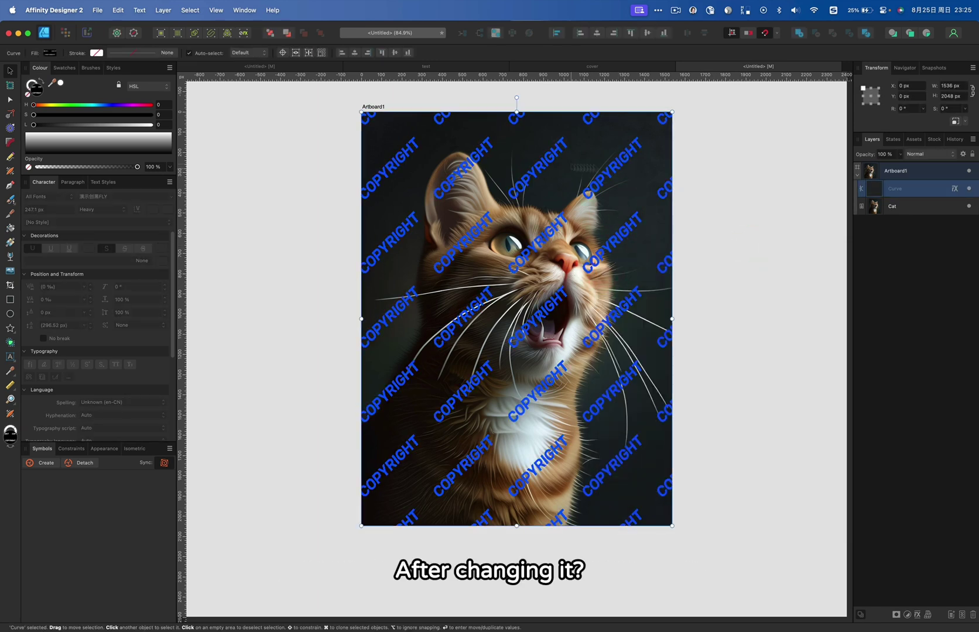
{"action": "left_click", "coordinate": [928, 154]}
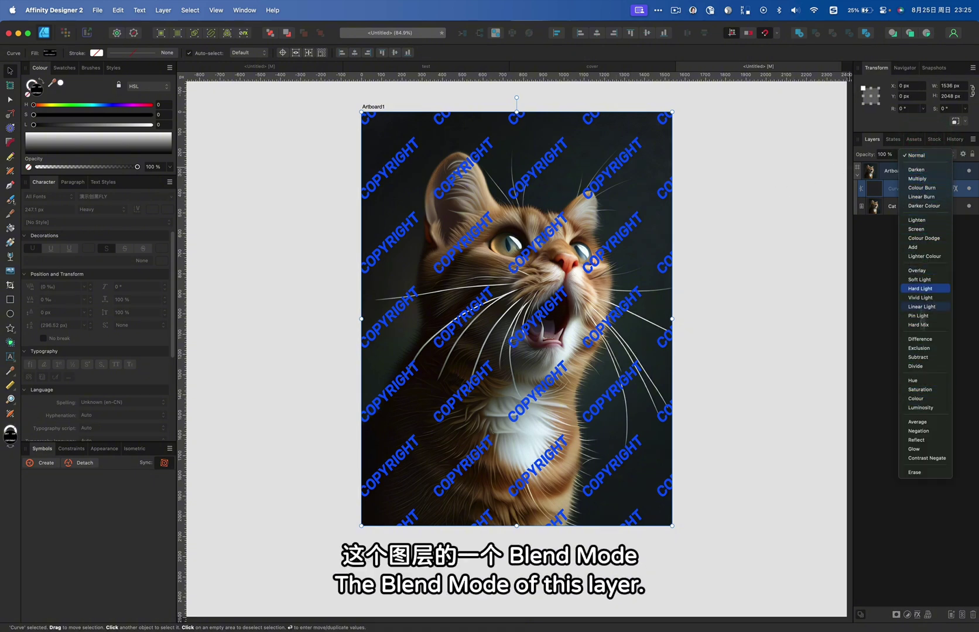
{"action": "left_click", "coordinate": [954, 190]}
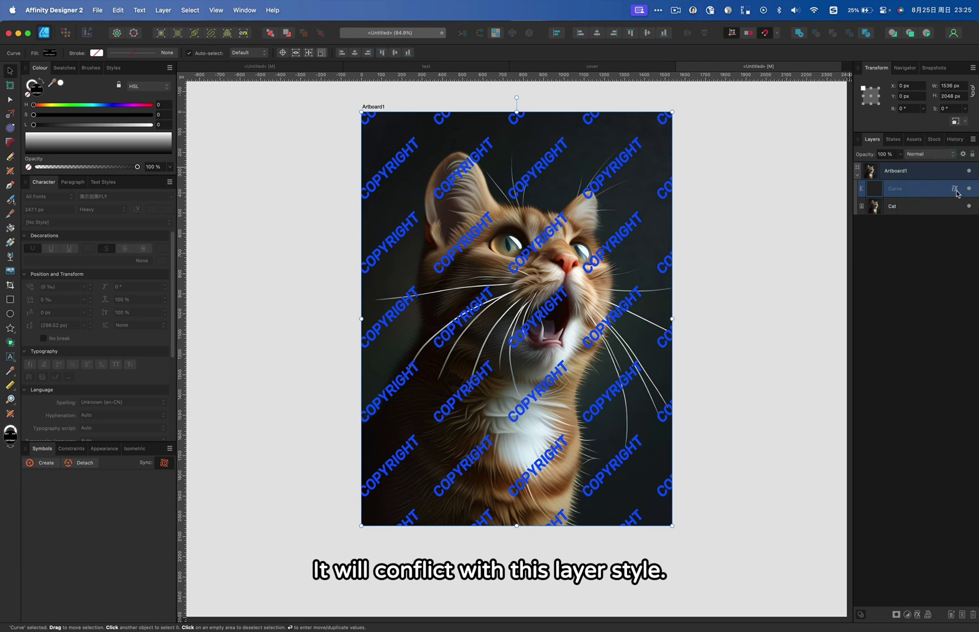
{"action": "left_click", "coordinate": [935, 189]}
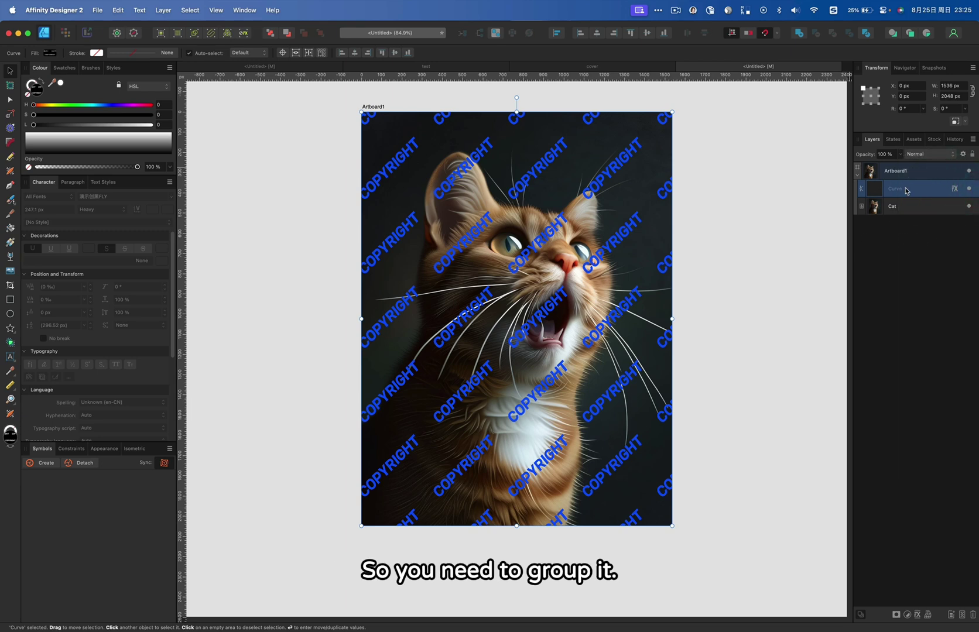
- Group the watermark layer and set the group's blend mode to Lighten
{"action": "right_click", "coordinate": [906, 189]}
{"action": "left_click", "coordinate": [906, 189]}
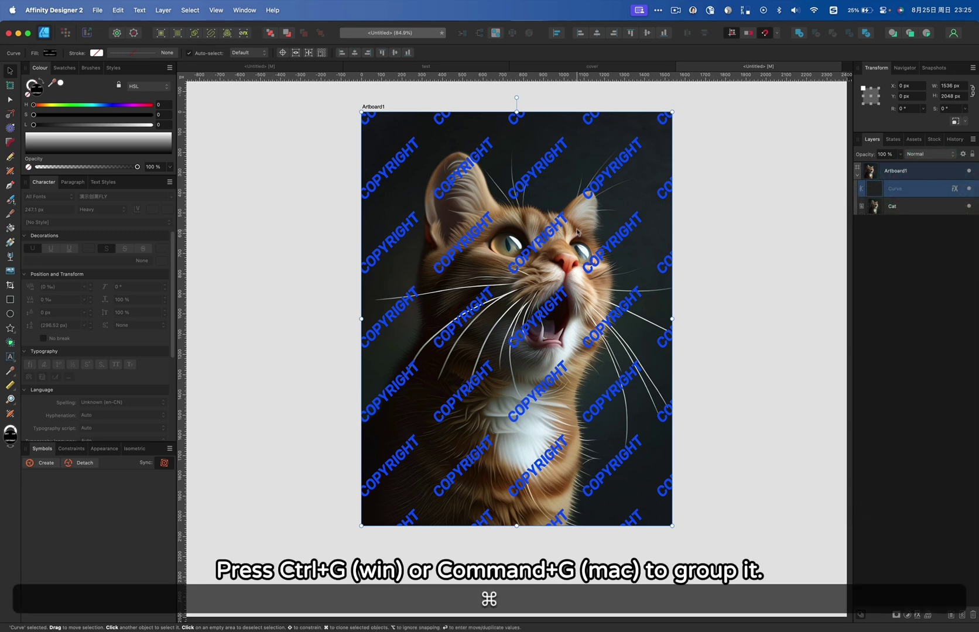
{"action": "key", "text": "super+g"}
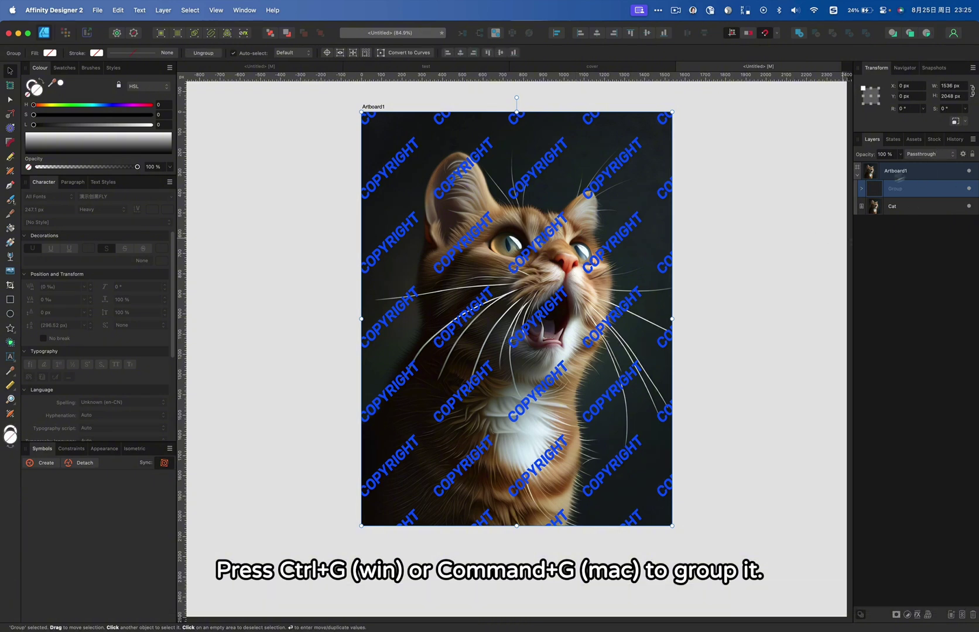
{"action": "left_click", "coordinate": [924, 155]}
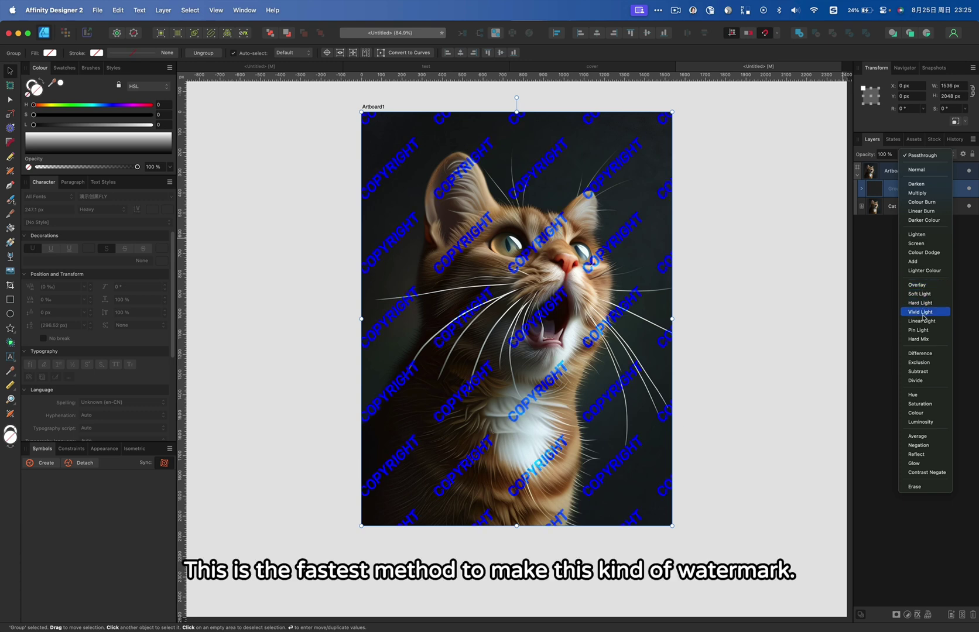
{"action": "left_click", "coordinate": [917, 234]}
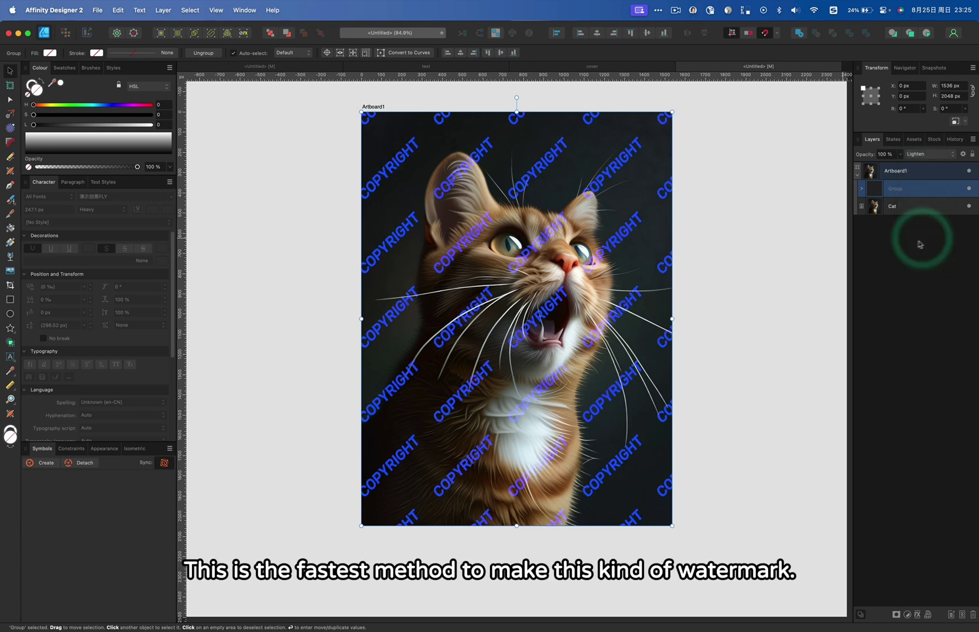